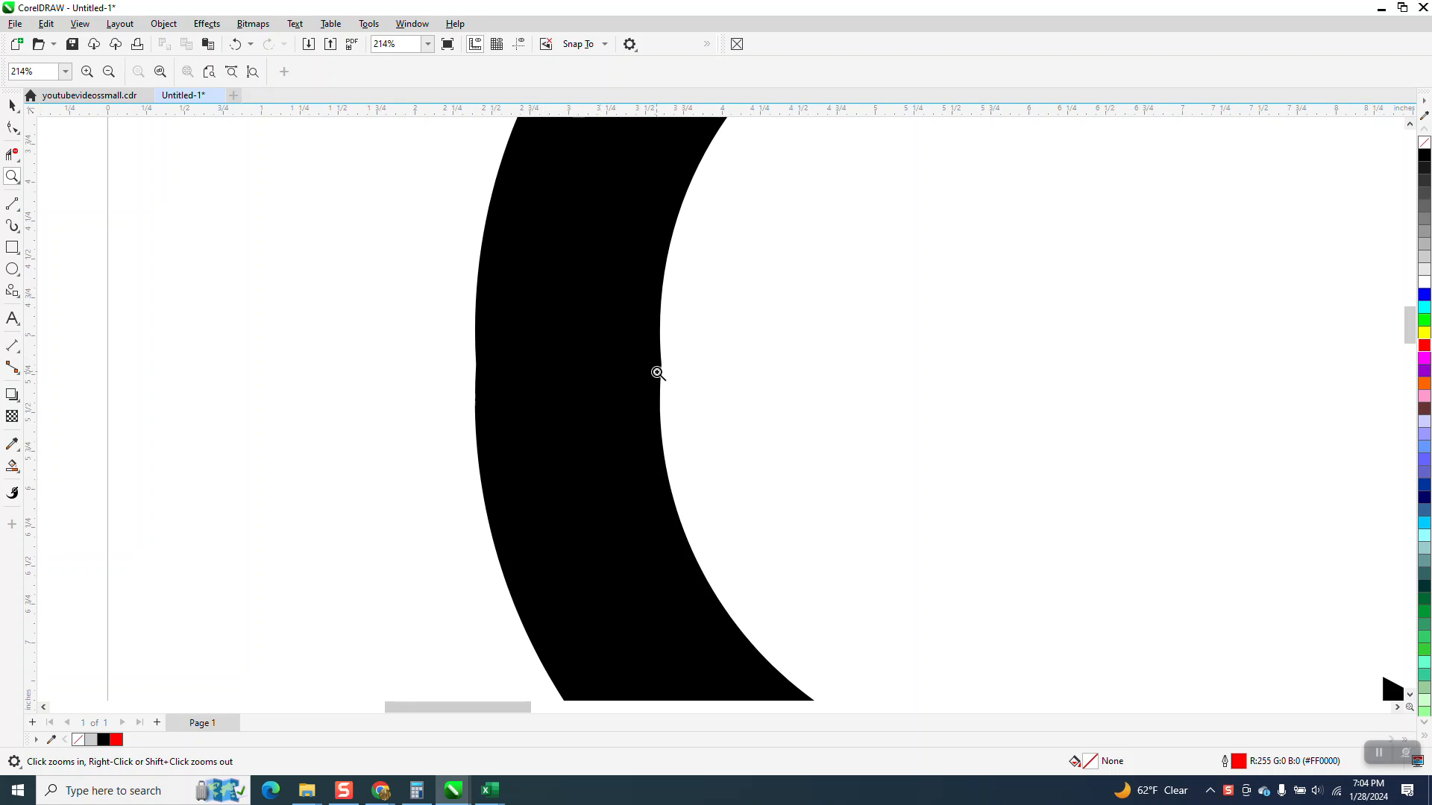
Move the two black curved arrows together off the page, past its right edge, to leave the page empty
scroll(291, 243, down, 5)
scroll(299, 237, down, 1)
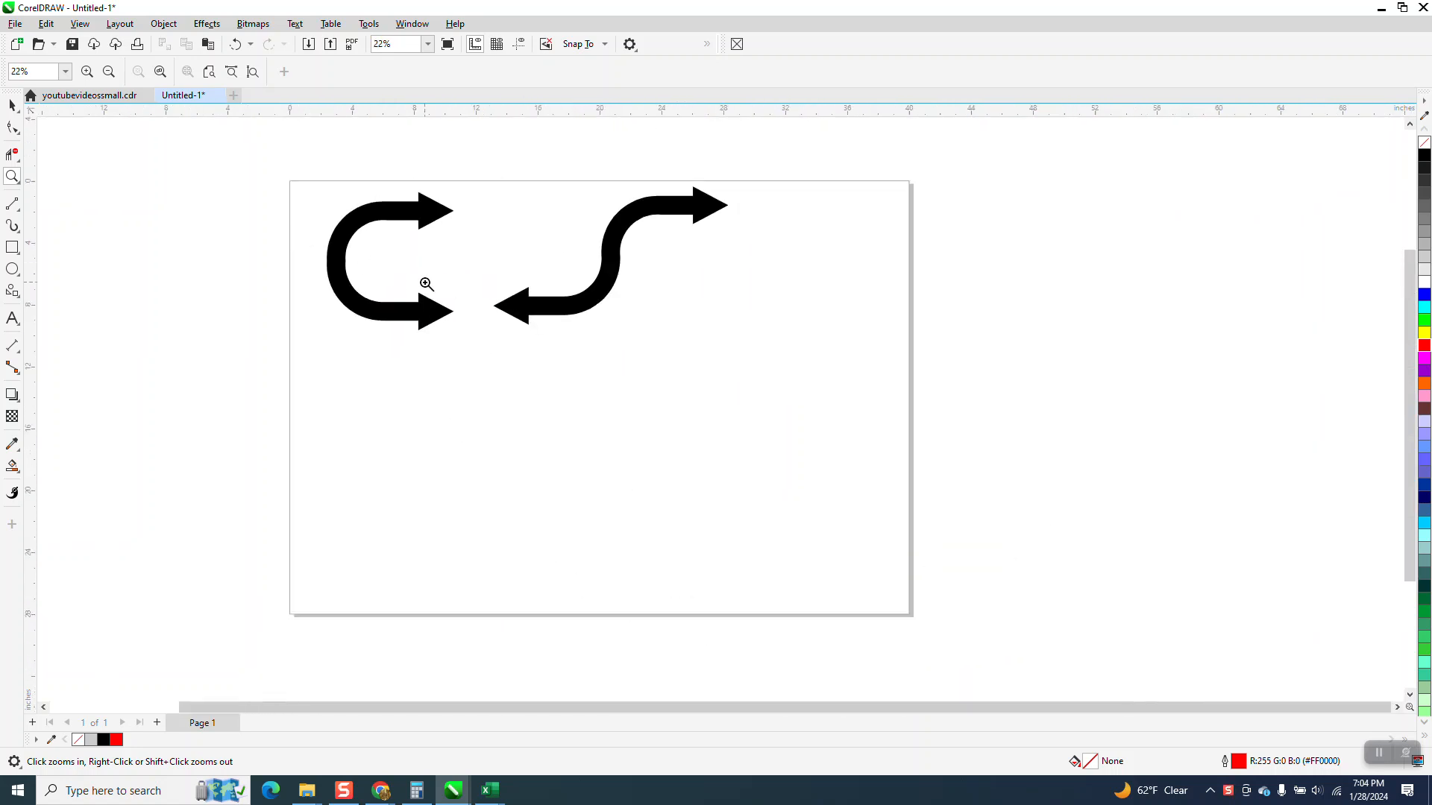
key(space)
drag(871, 374, 871, 375)
drag(527, 259, 1102, 235)
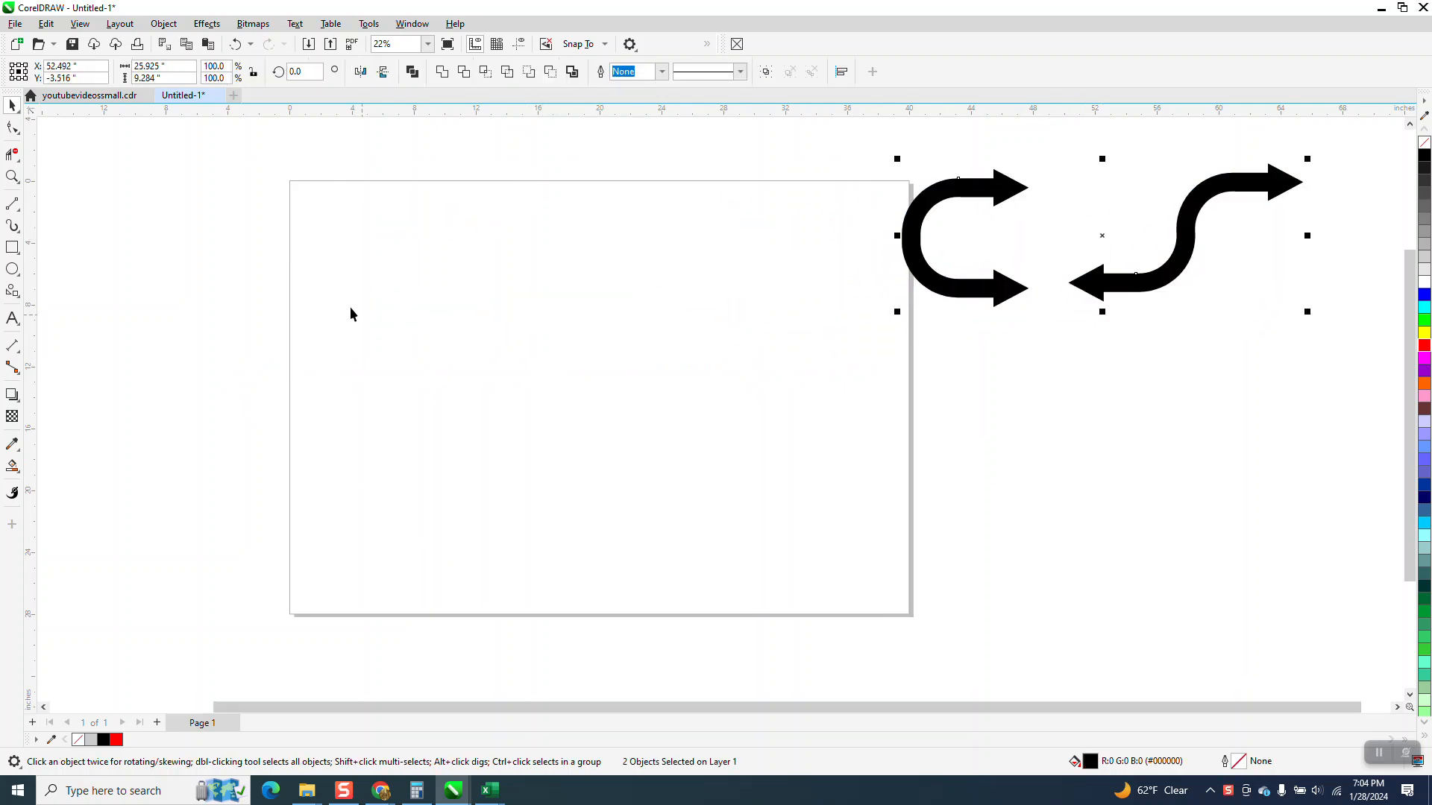
Draw a right-pointing block arrow about 6.7 by 3.3 inches on the page as a common shape and convert it to curves
click(19, 296)
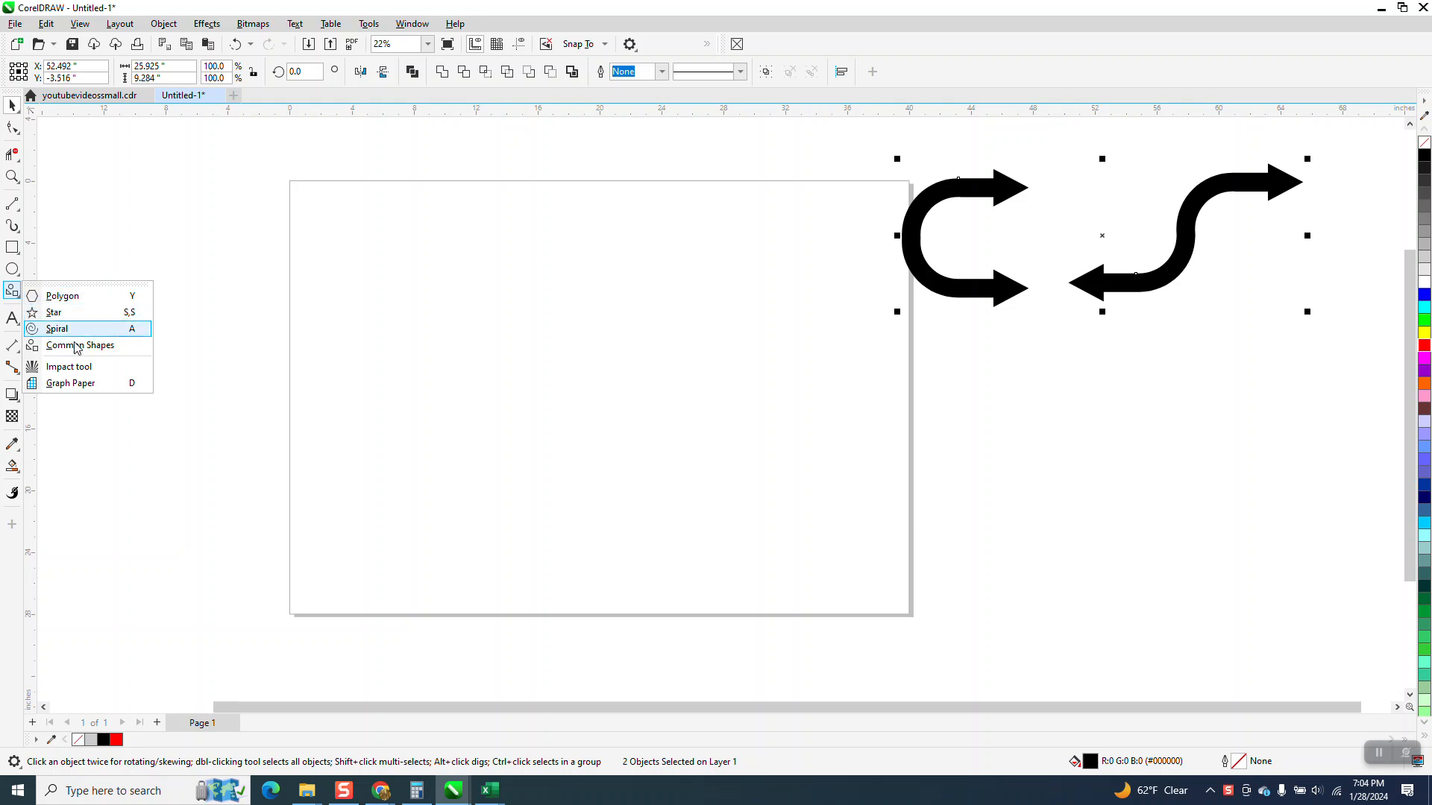
click(77, 345)
drag(679, 274, 575, 327)
click(12, 177)
drag(539, 252, 780, 377)
click(13, 108)
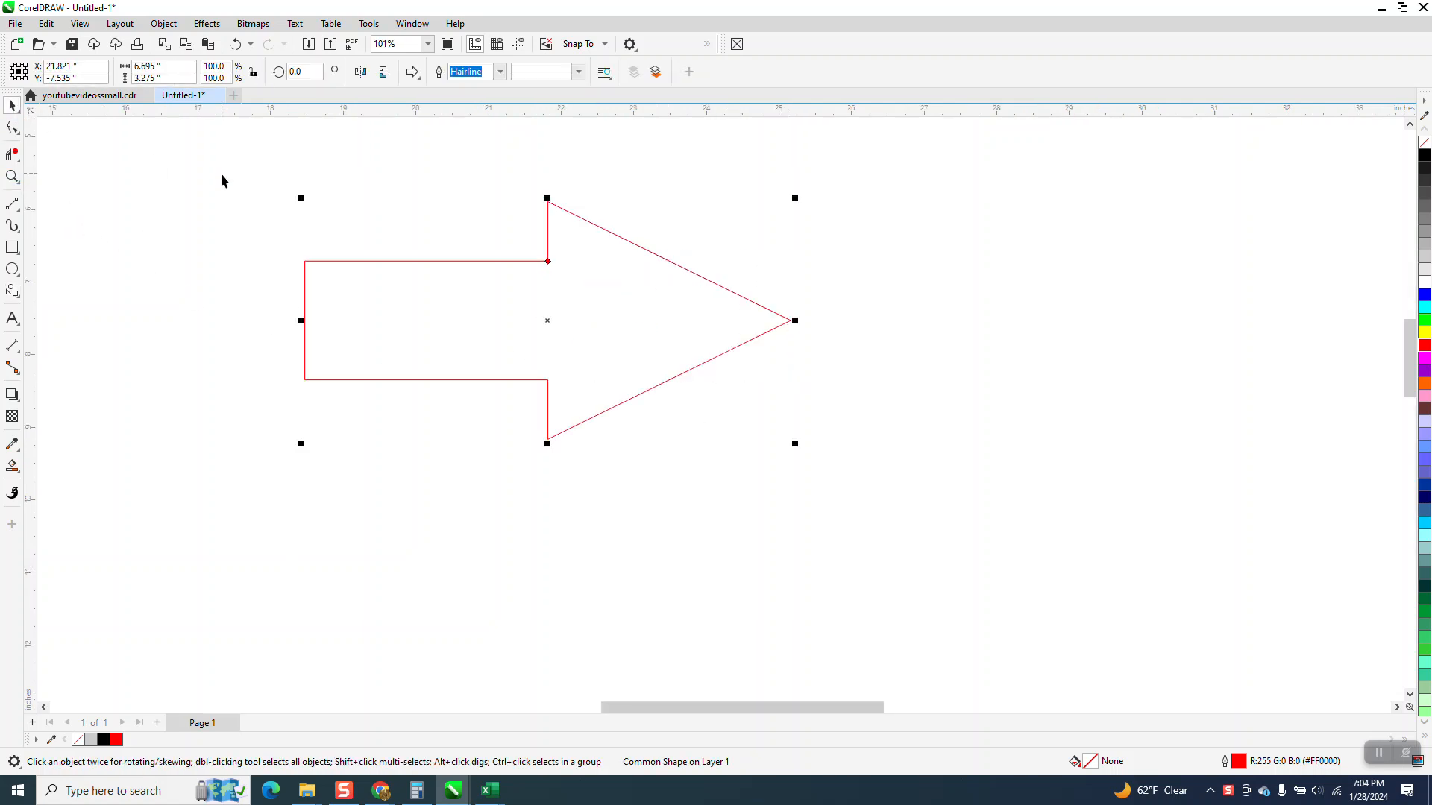
click(170, 28)
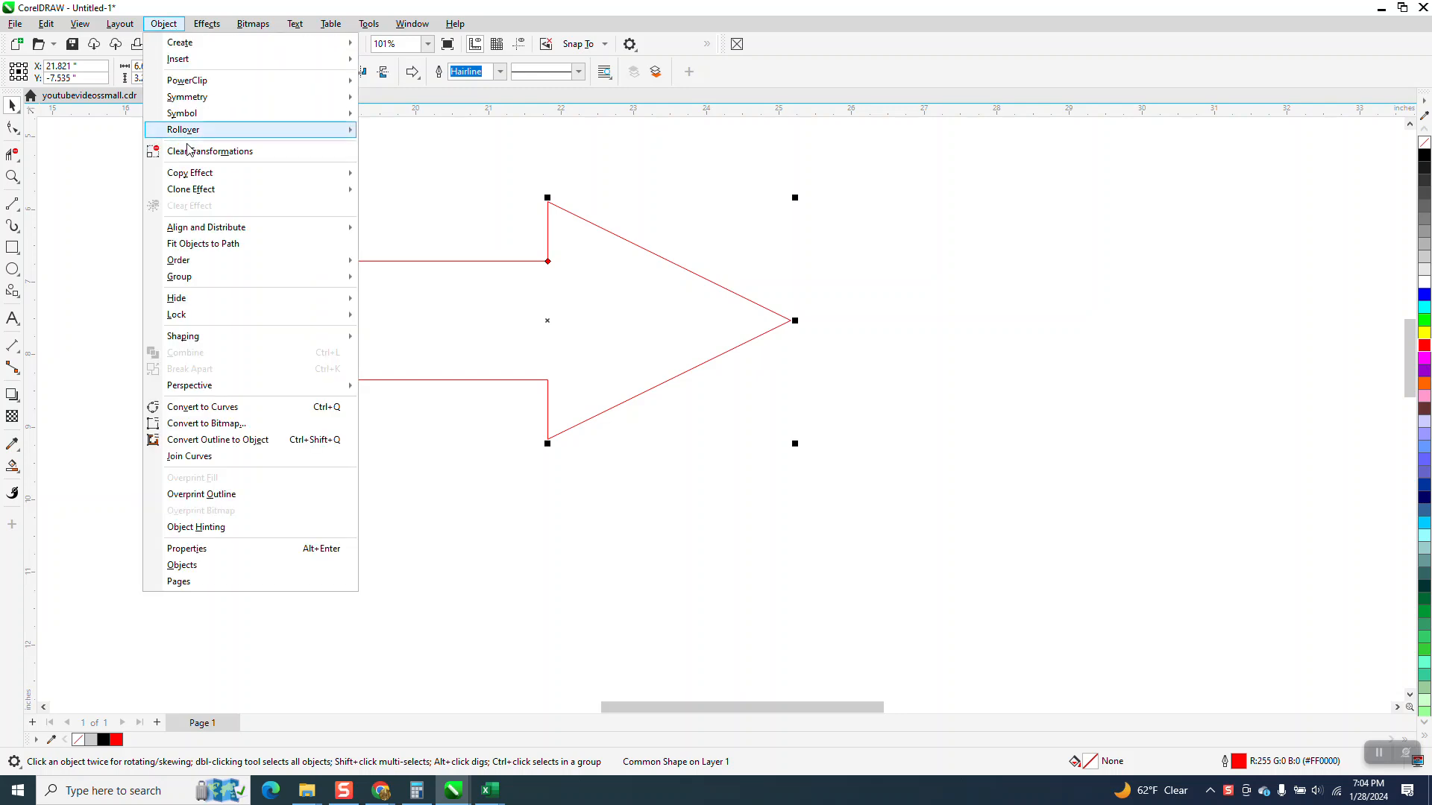
click(225, 411)
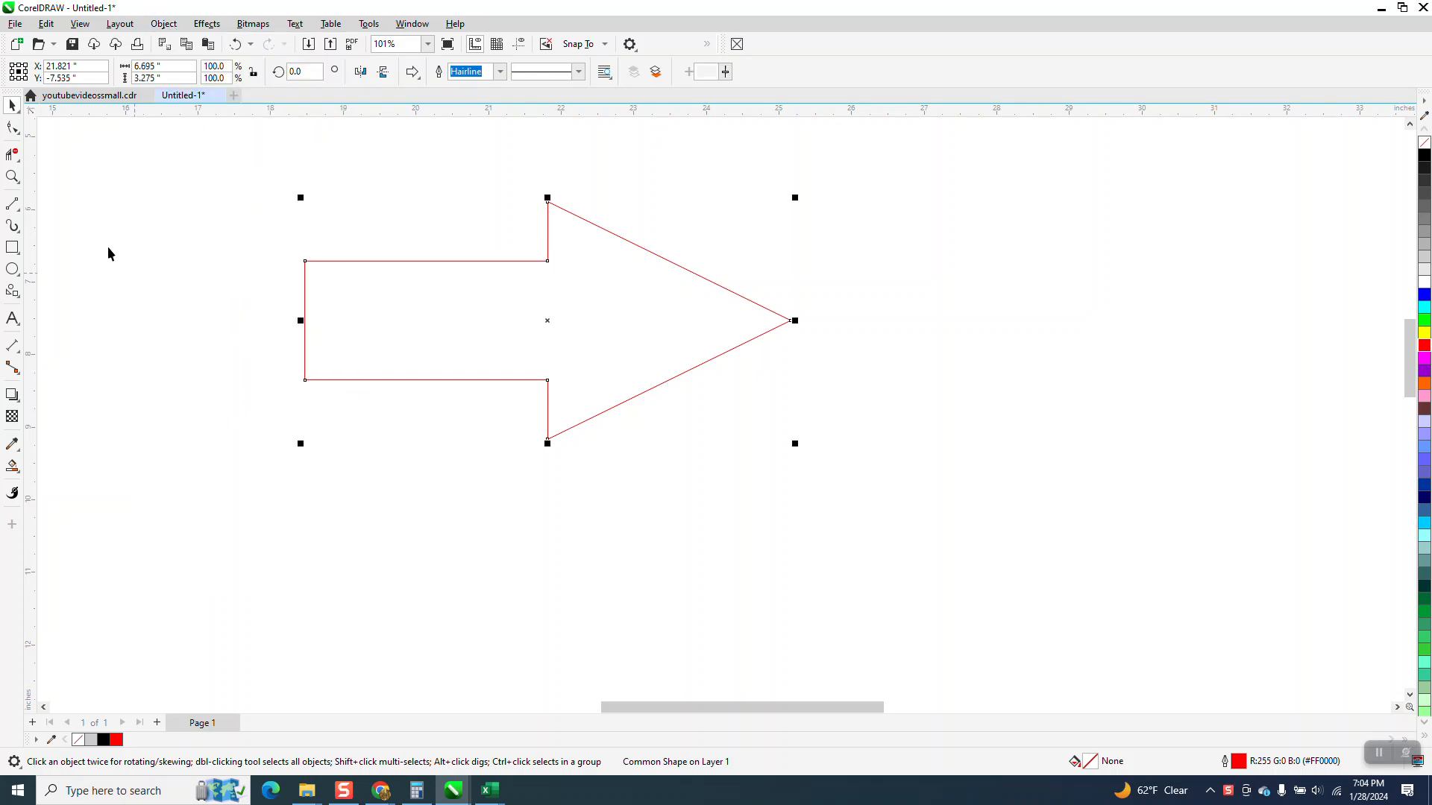
Measure the width of the arrow's shaft at its tail with a dimension line and delete the dimension
click(20, 211)
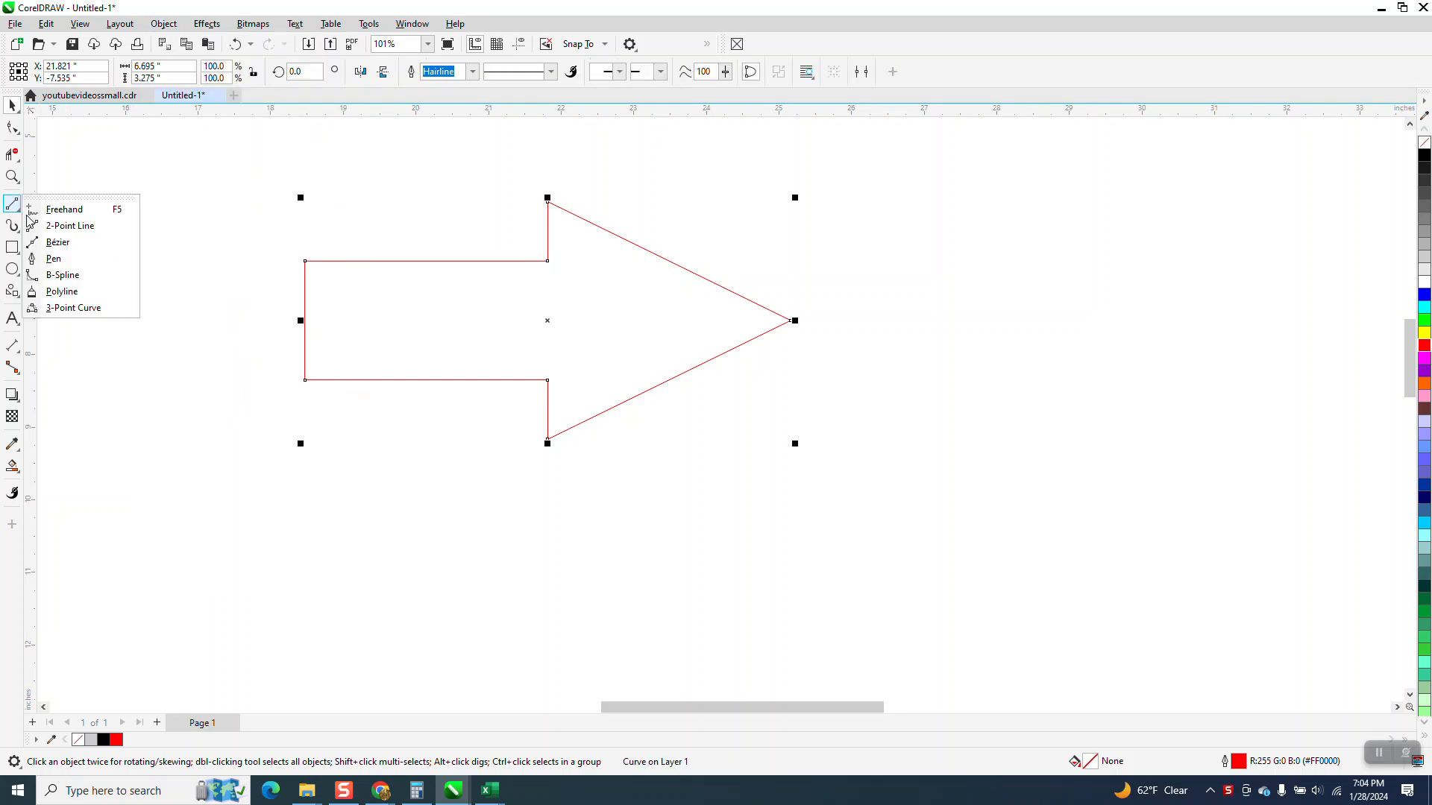
click(62, 226)
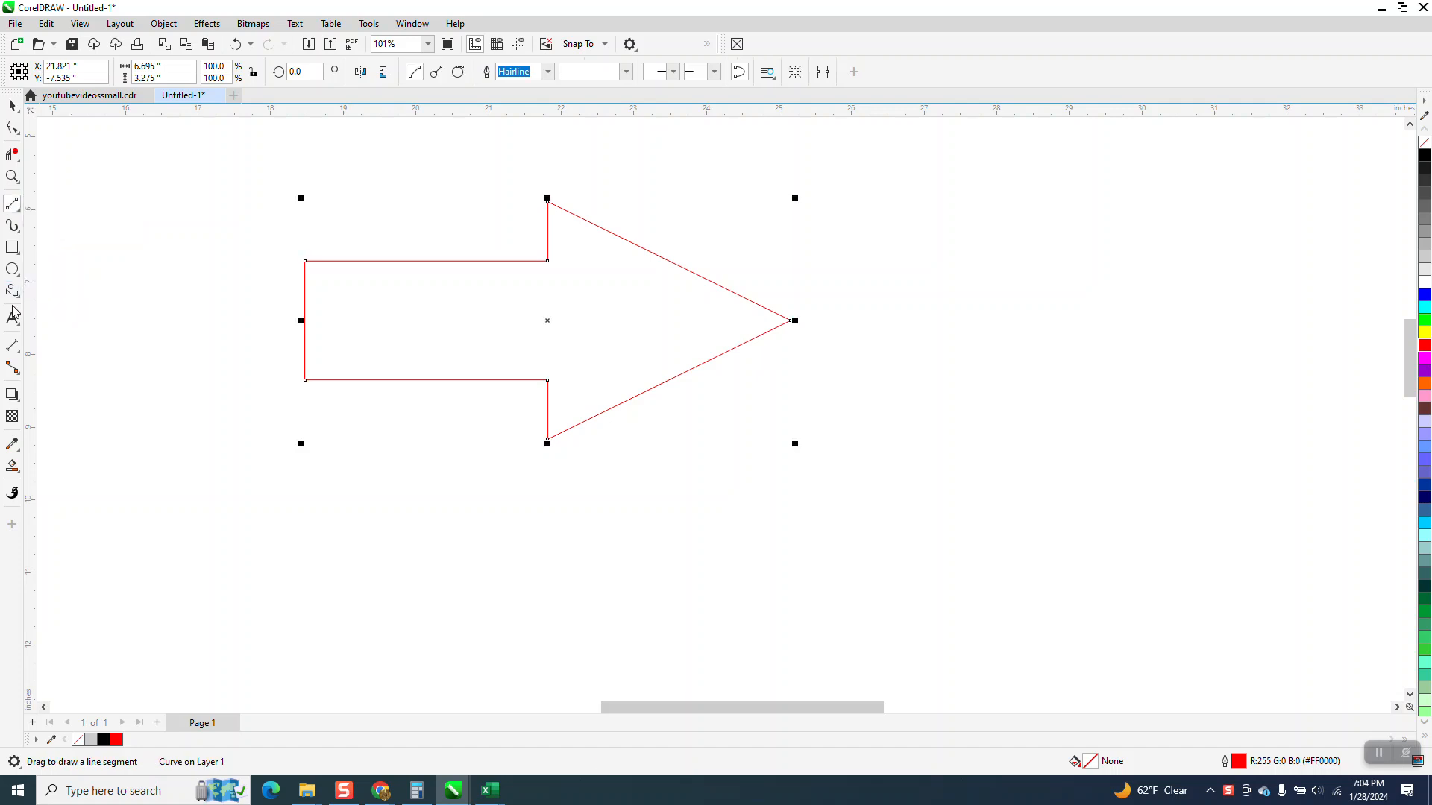
click(22, 344)
click(149, 349)
drag(305, 269, 306, 382)
click(300, 377)
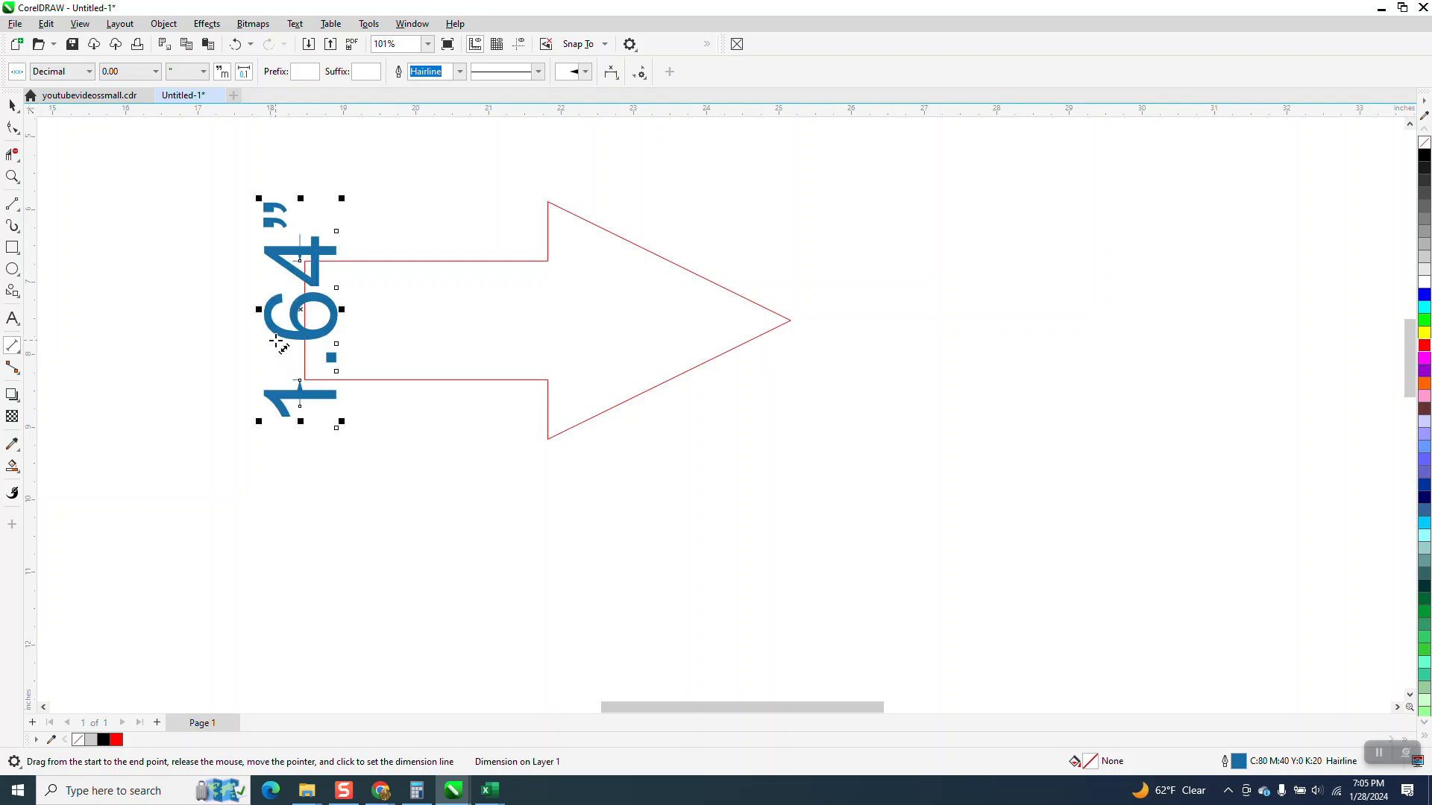
key(Delete)
Draw a circle about 11.9 inches in diameter below the arrow
scroll(238, 287, down, 1)
scroll(137, 298, down, 1)
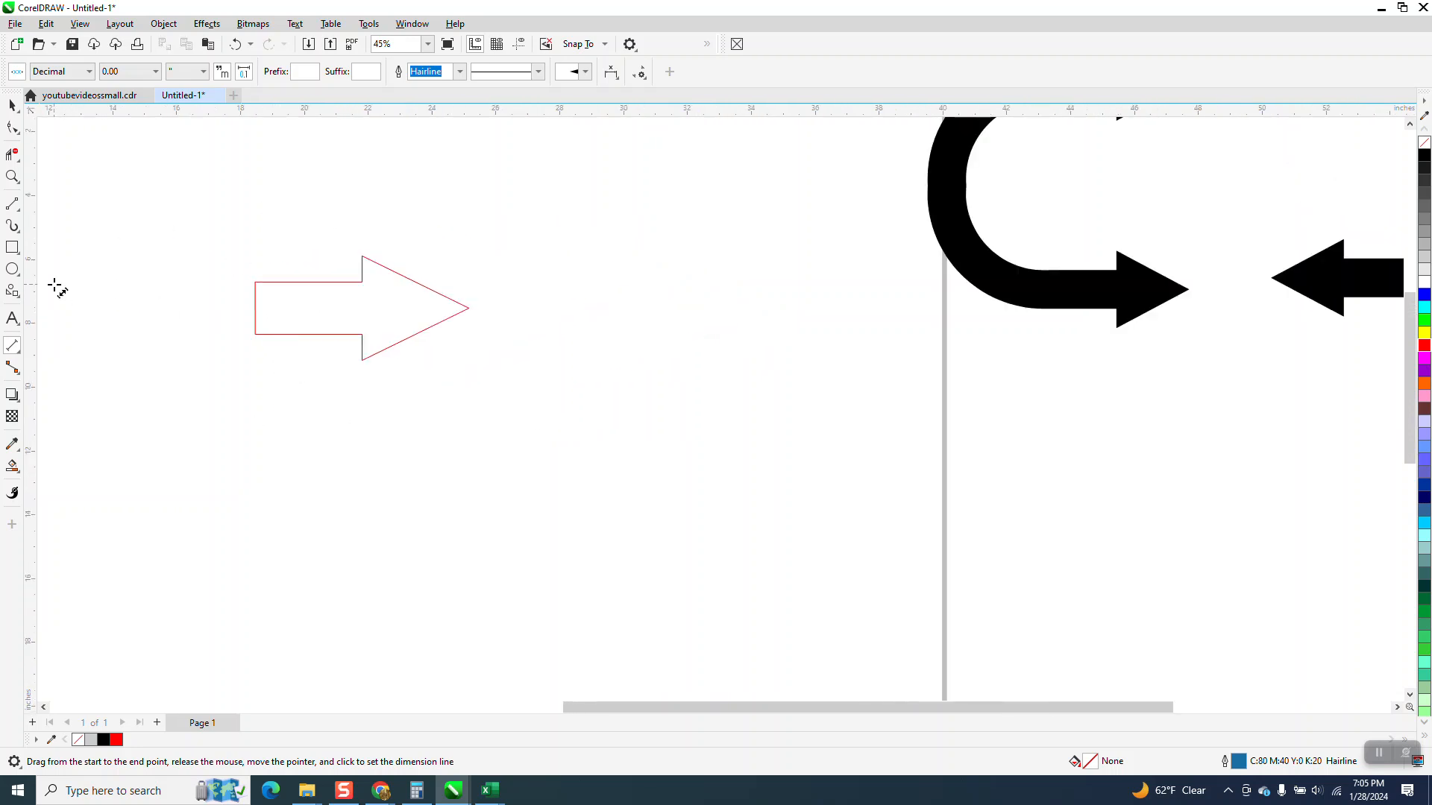
click(20, 273)
drag(636, 346, 256, 625)
scroll(417, 492, down, 1)
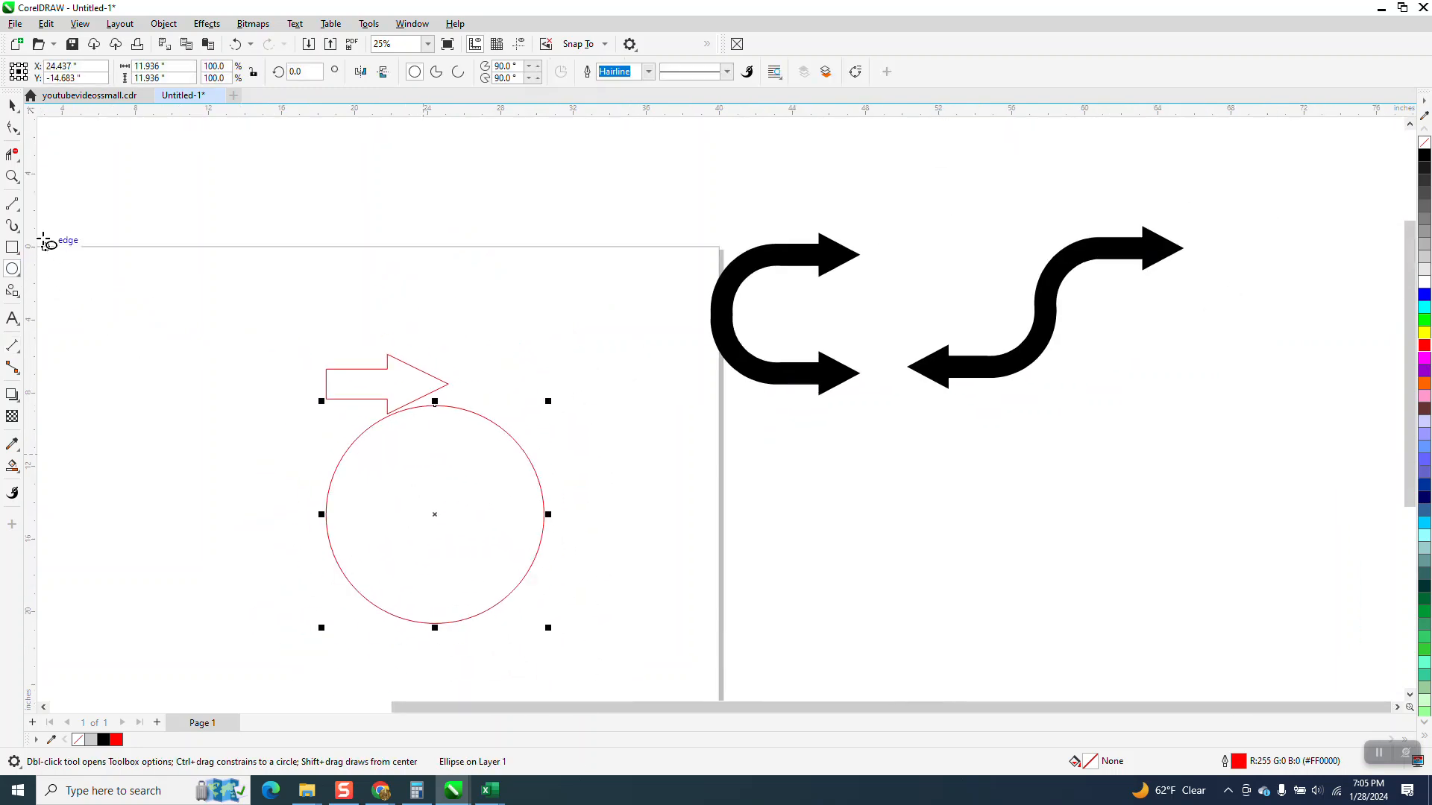
Move the circle so that its top point snaps to the upper corner of the arrow's tail
click(12, 105)
drag(435, 403, 325, 391)
click(236, 44)
drag(436, 395, 328, 376)
scroll(250, 321, down, 2)
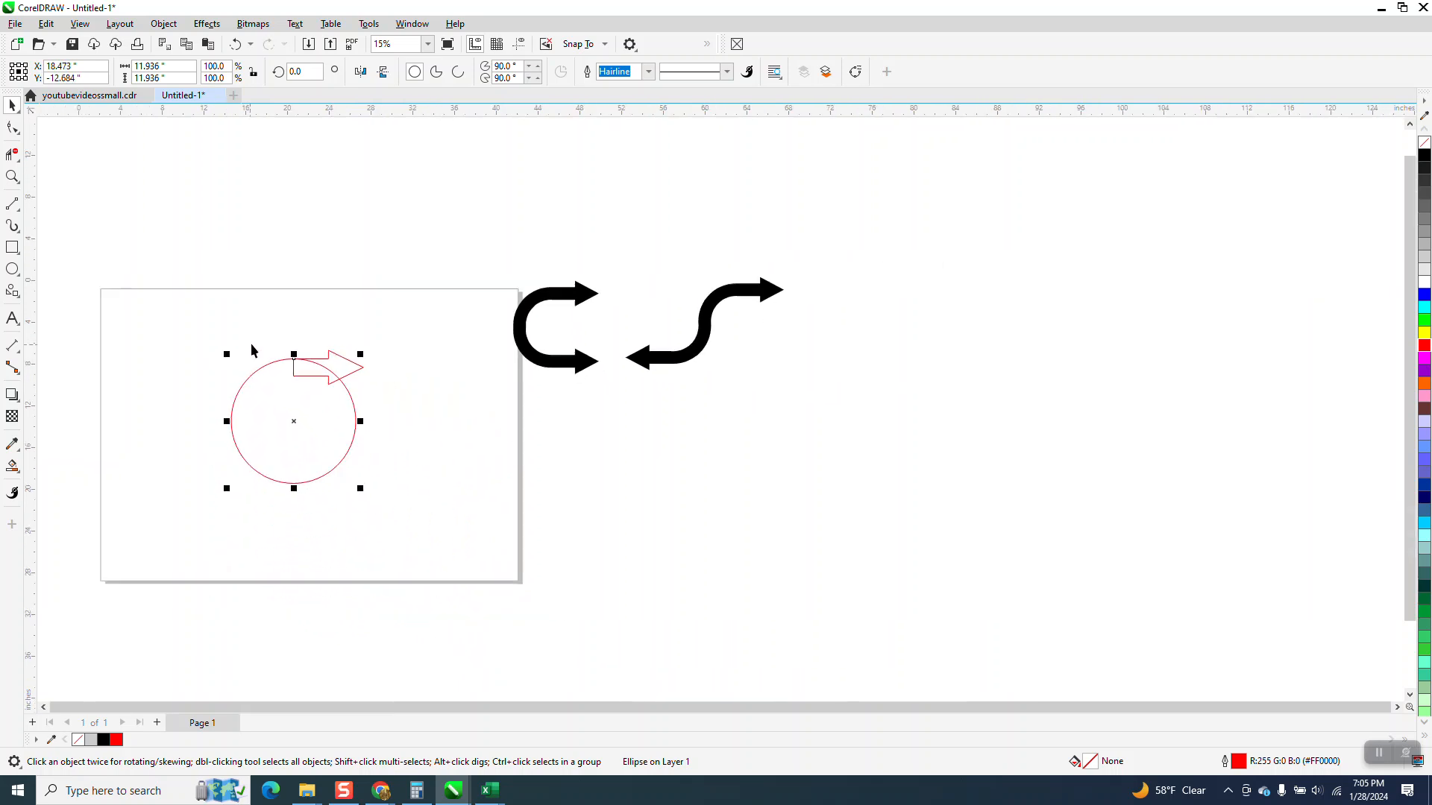
Make a concentric copy of the circle scaled down to about 8.6 inches, with its top near the tail's lower corner
click(12, 177)
drag(253, 308, 589, 544)
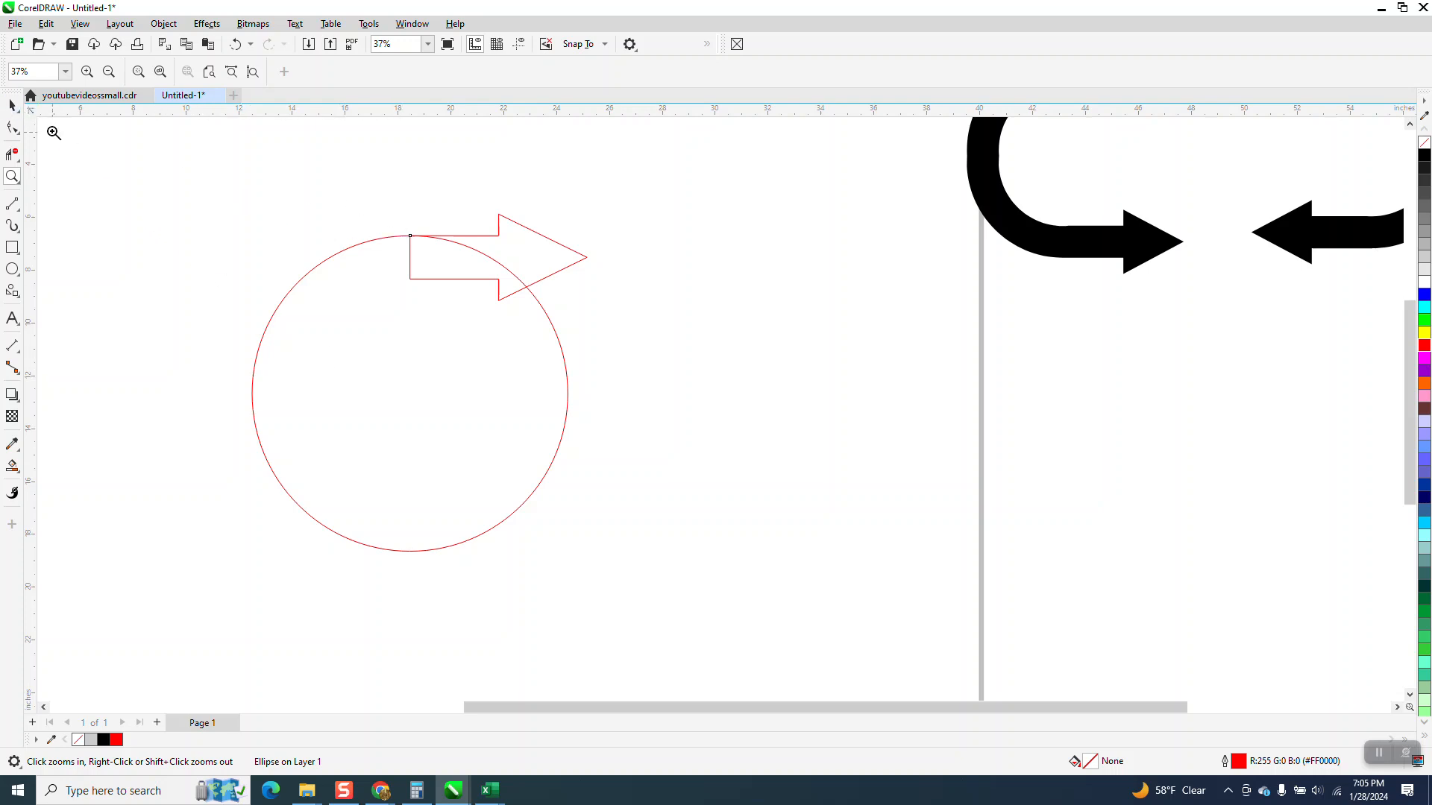
click(13, 107)
click(645, 361)
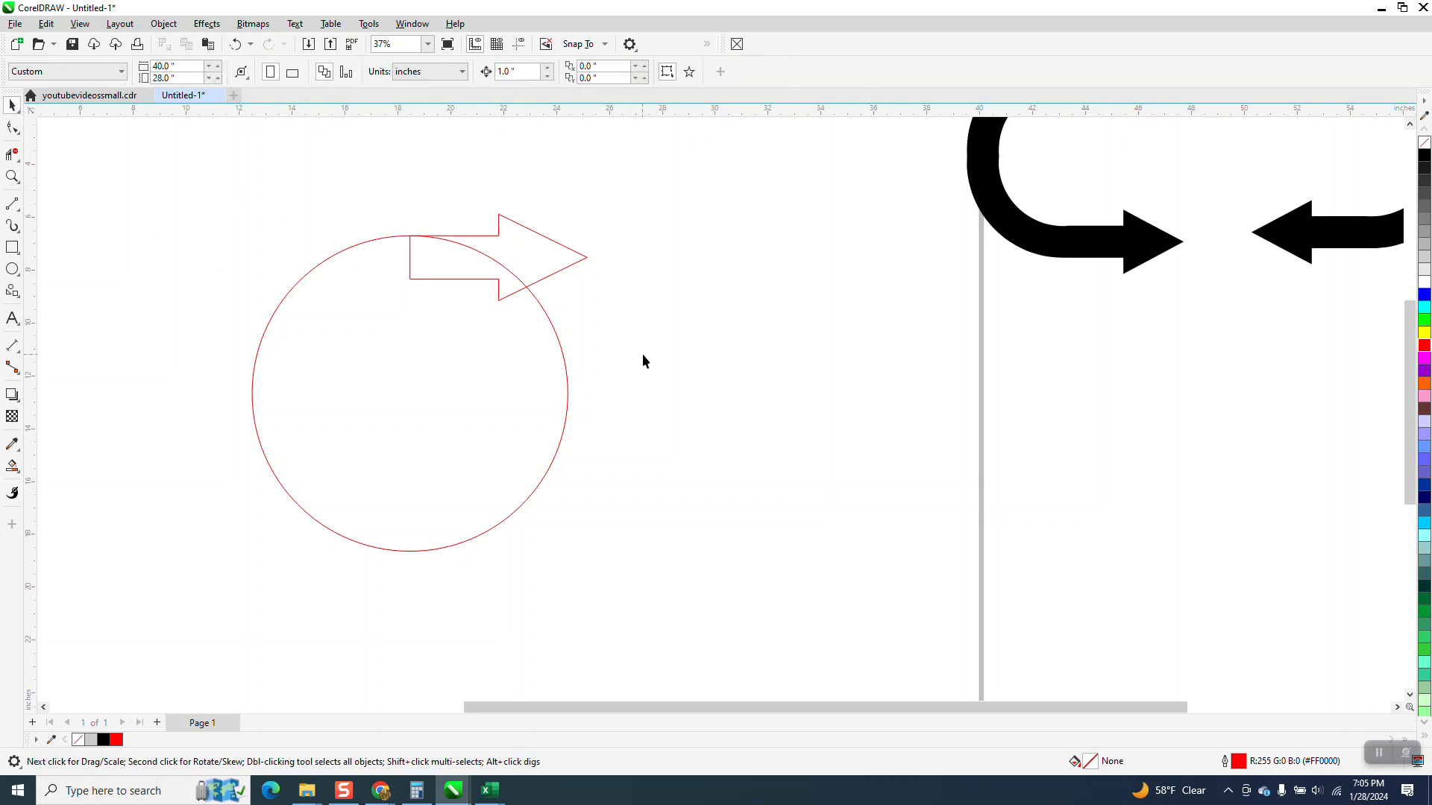
click(565, 375)
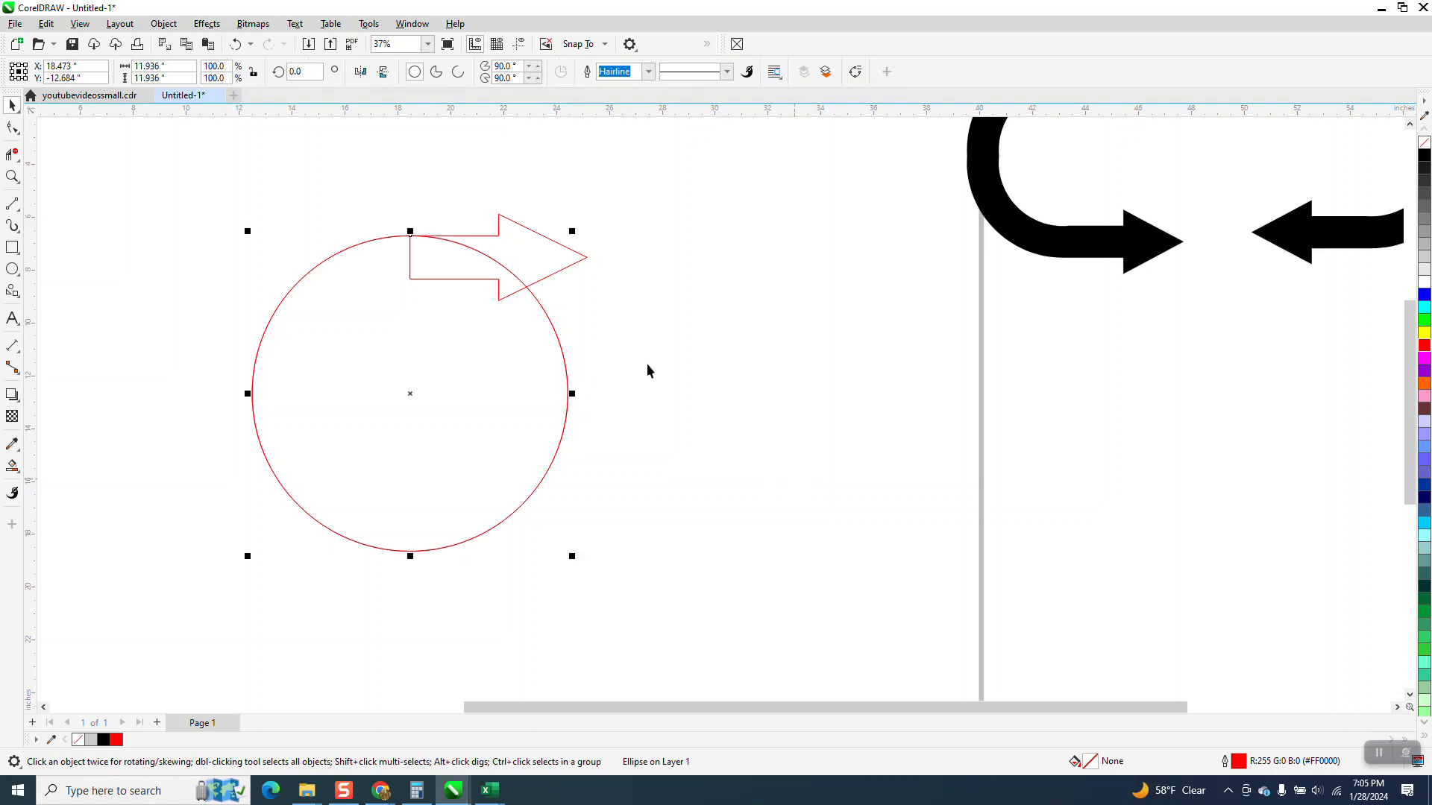
drag(575, 230, 560, 277)
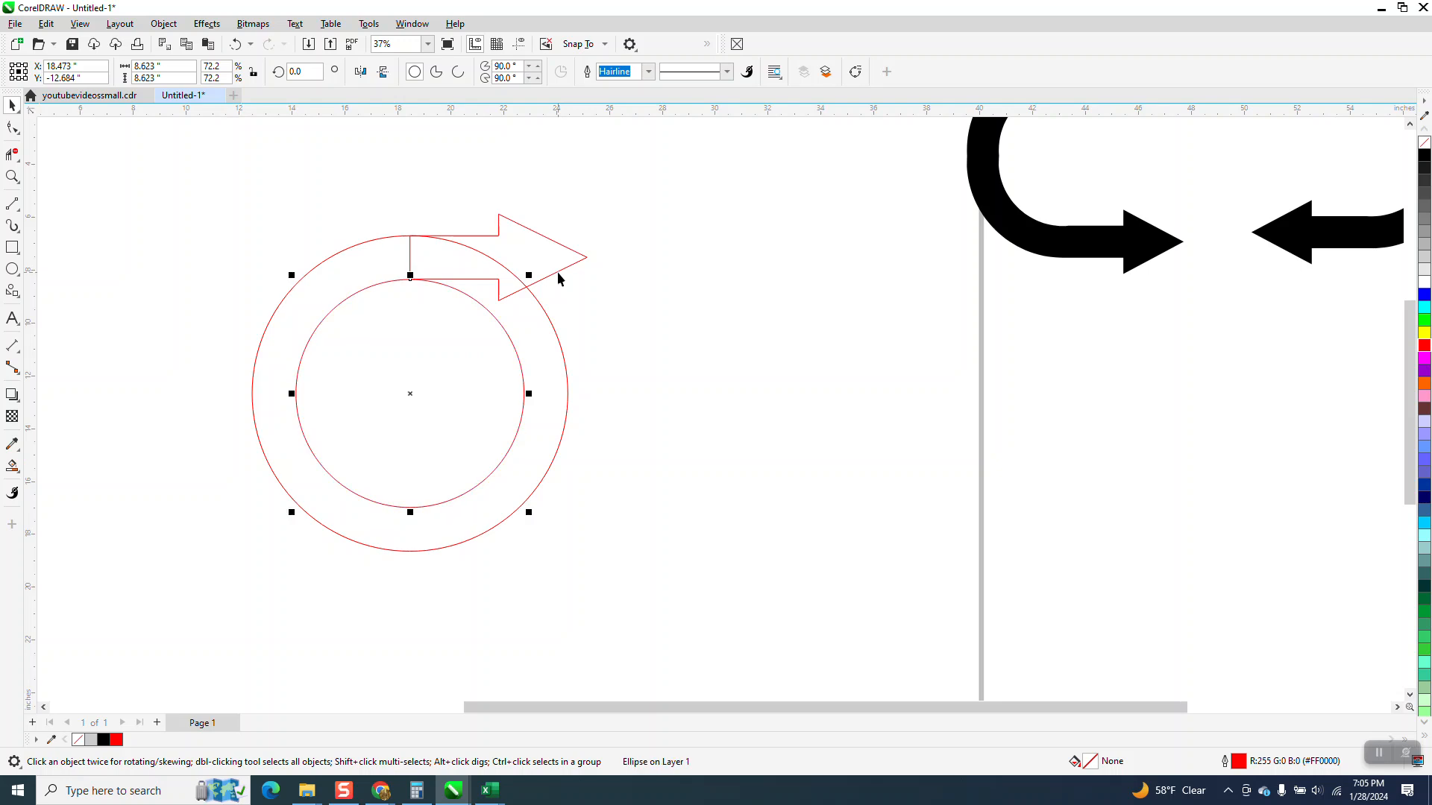
Enlarge the inner circle about its center to about 8.66 inches so its top meets the shaft's lower edge
click(12, 176)
drag(388, 255, 463, 315)
click(12, 106)
scroll(245, 320, down, 3)
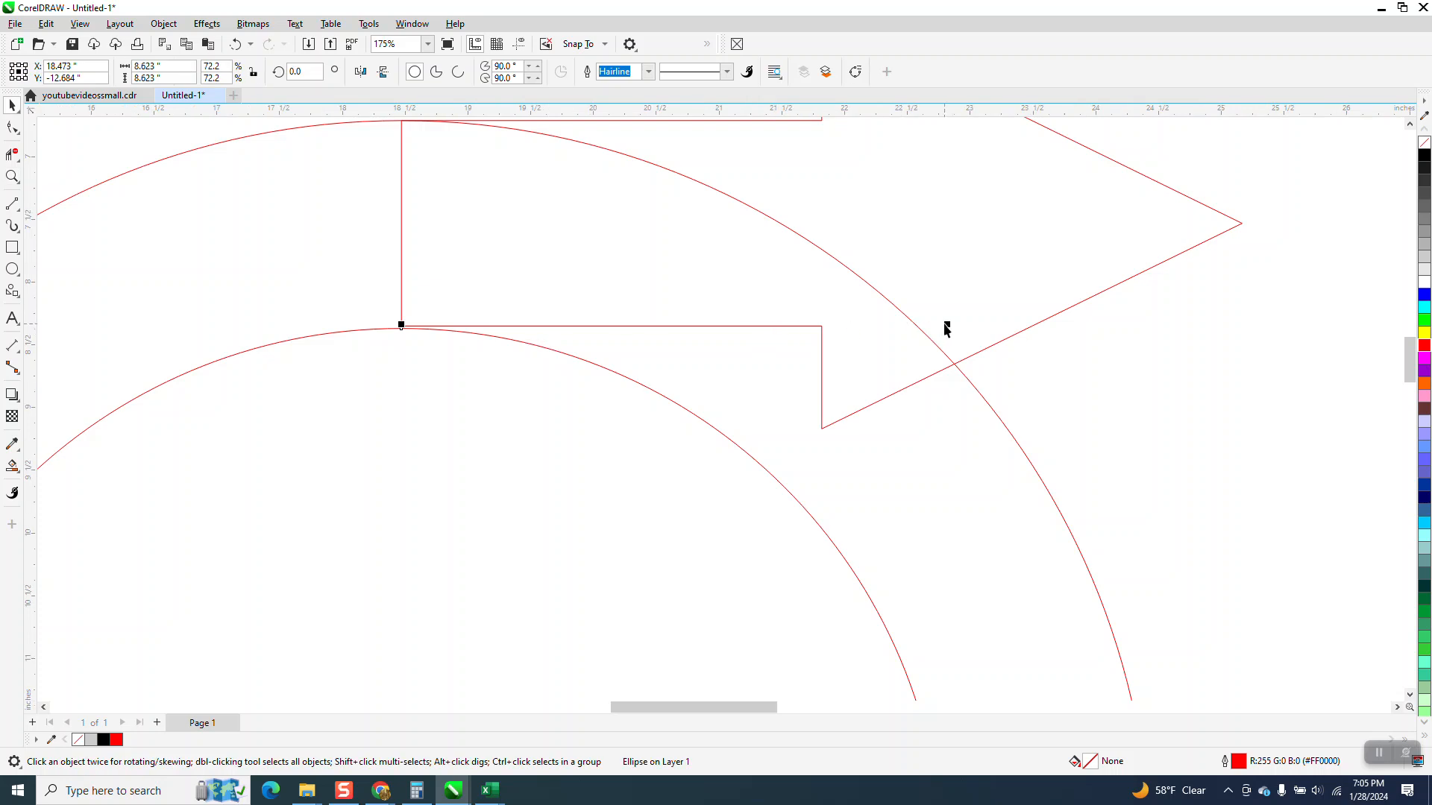
drag(949, 323, 951, 320)
scroll(946, 318, right, 1)
scroll(572, 319, down, 4)
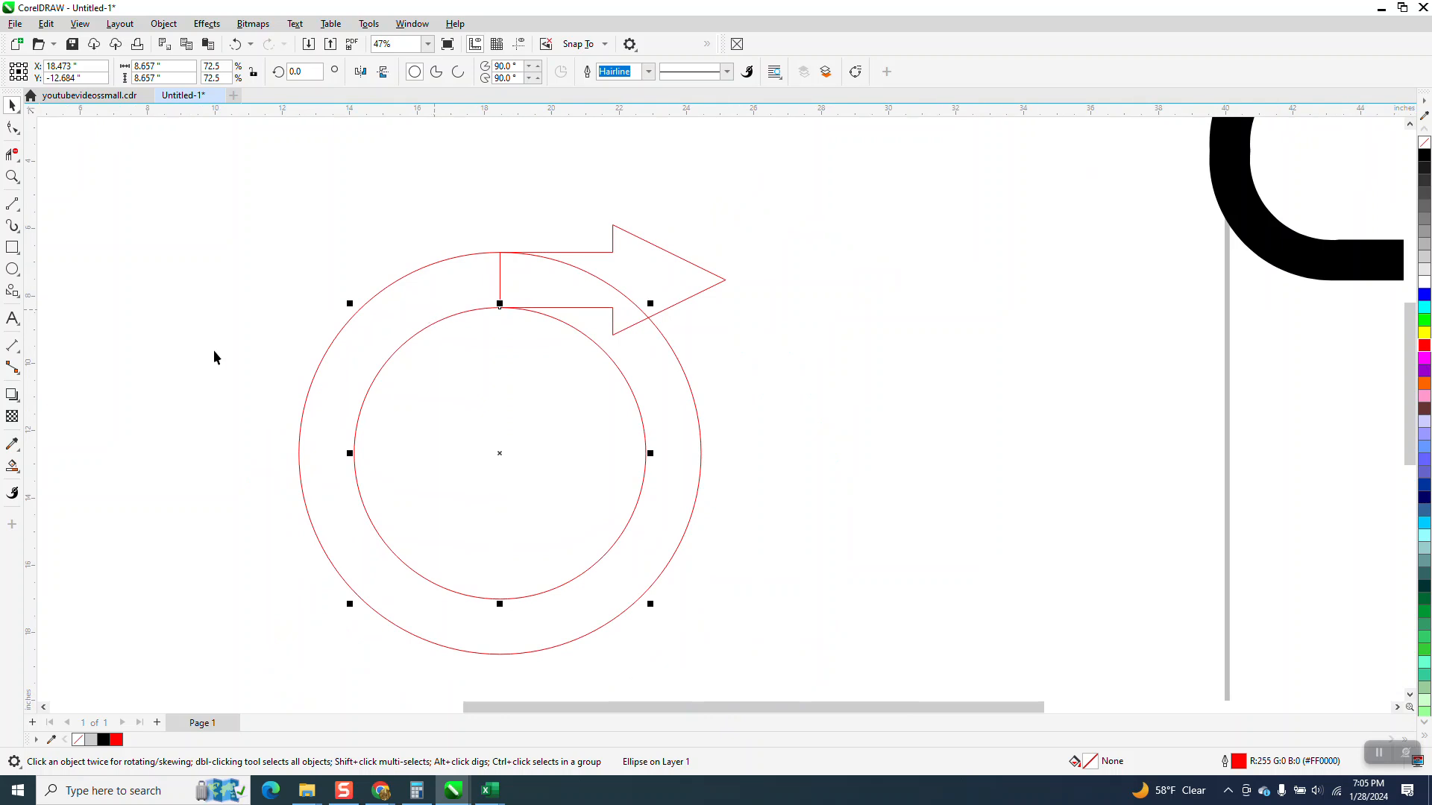
Draw a horizontal line about 16.8 inches long and center it on the inner circle's leftmost point, crossing both circles
scroll(259, 375, down, 2)
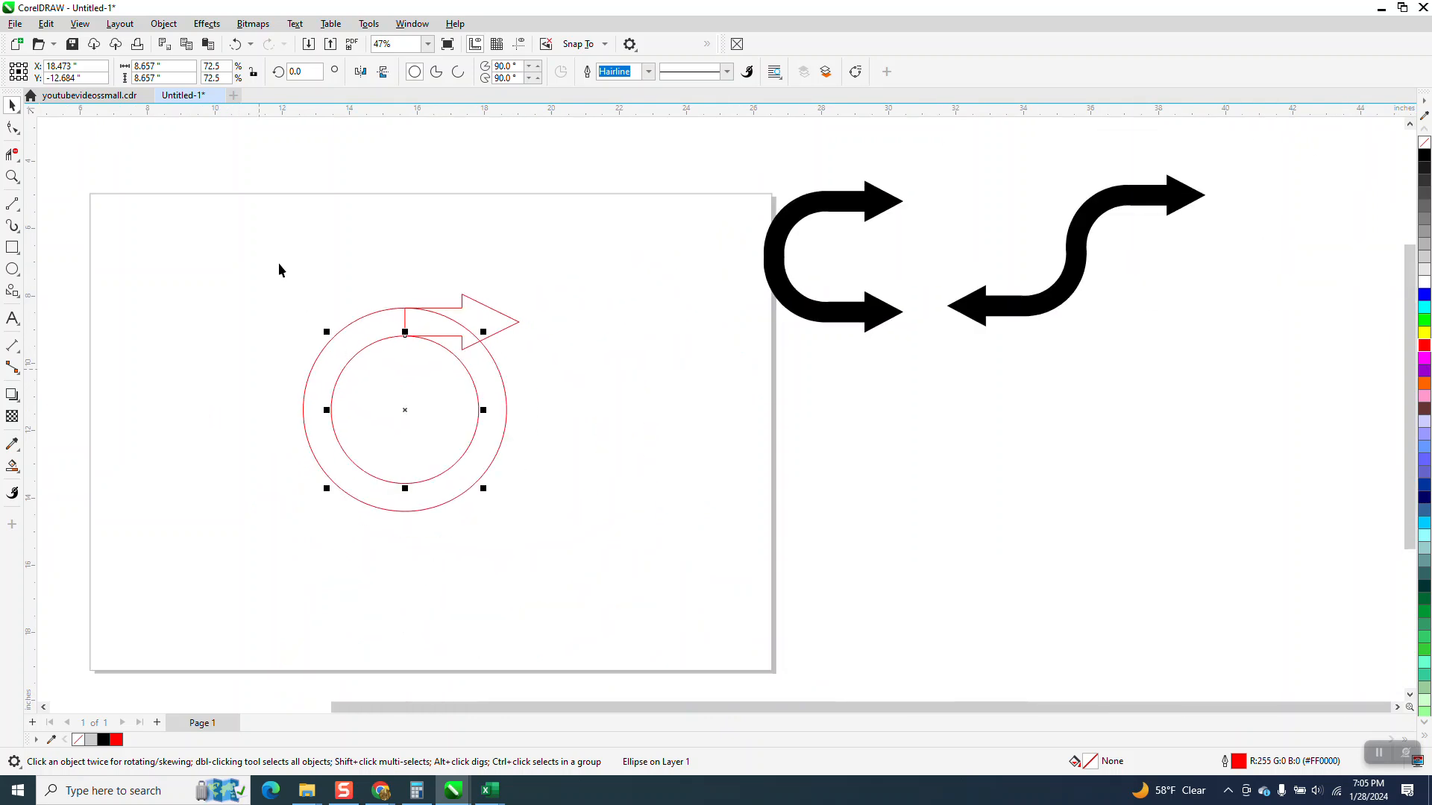
click(12, 205)
drag(312, 237, 611, 237)
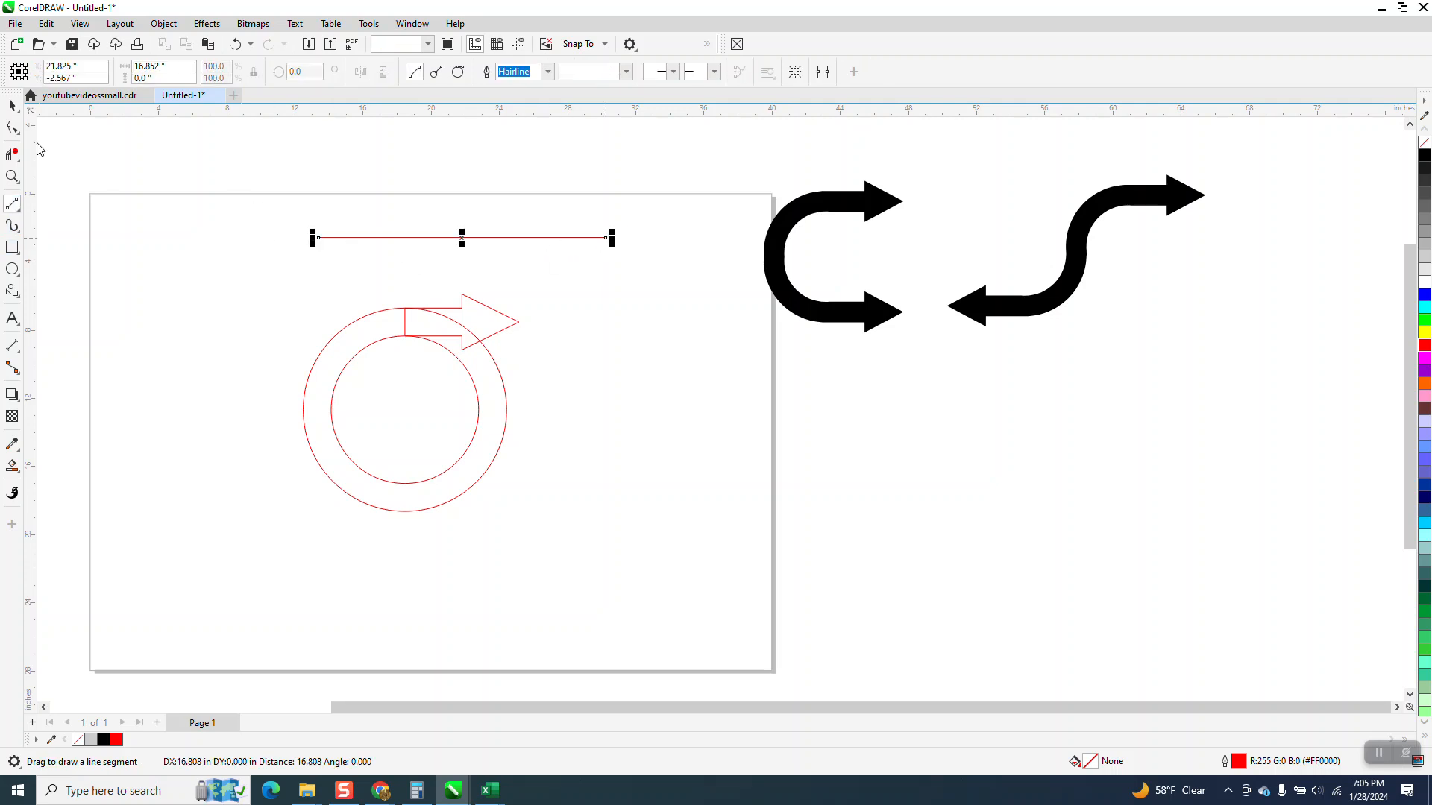
click(13, 106)
click(425, 309)
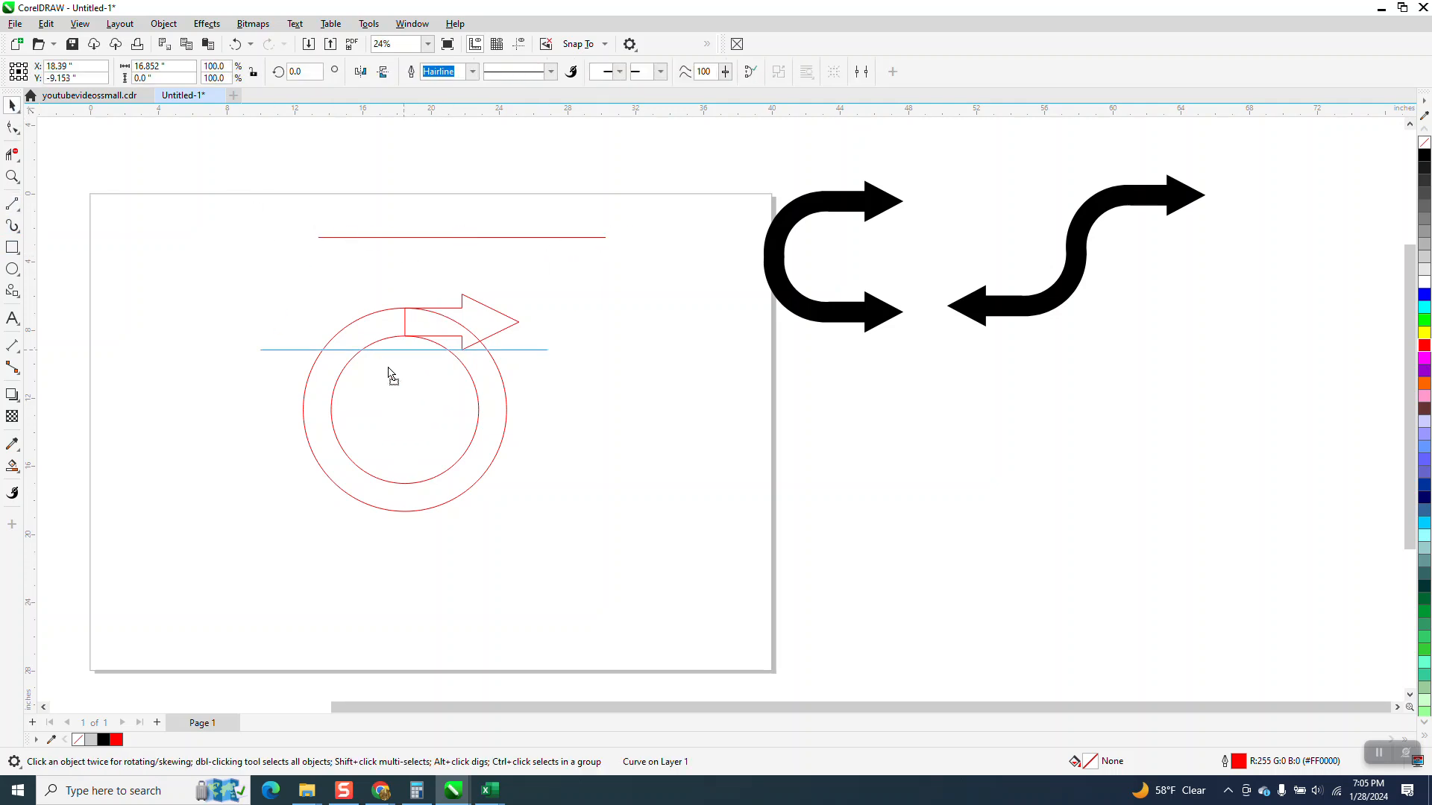
drag(328, 409, 330, 409)
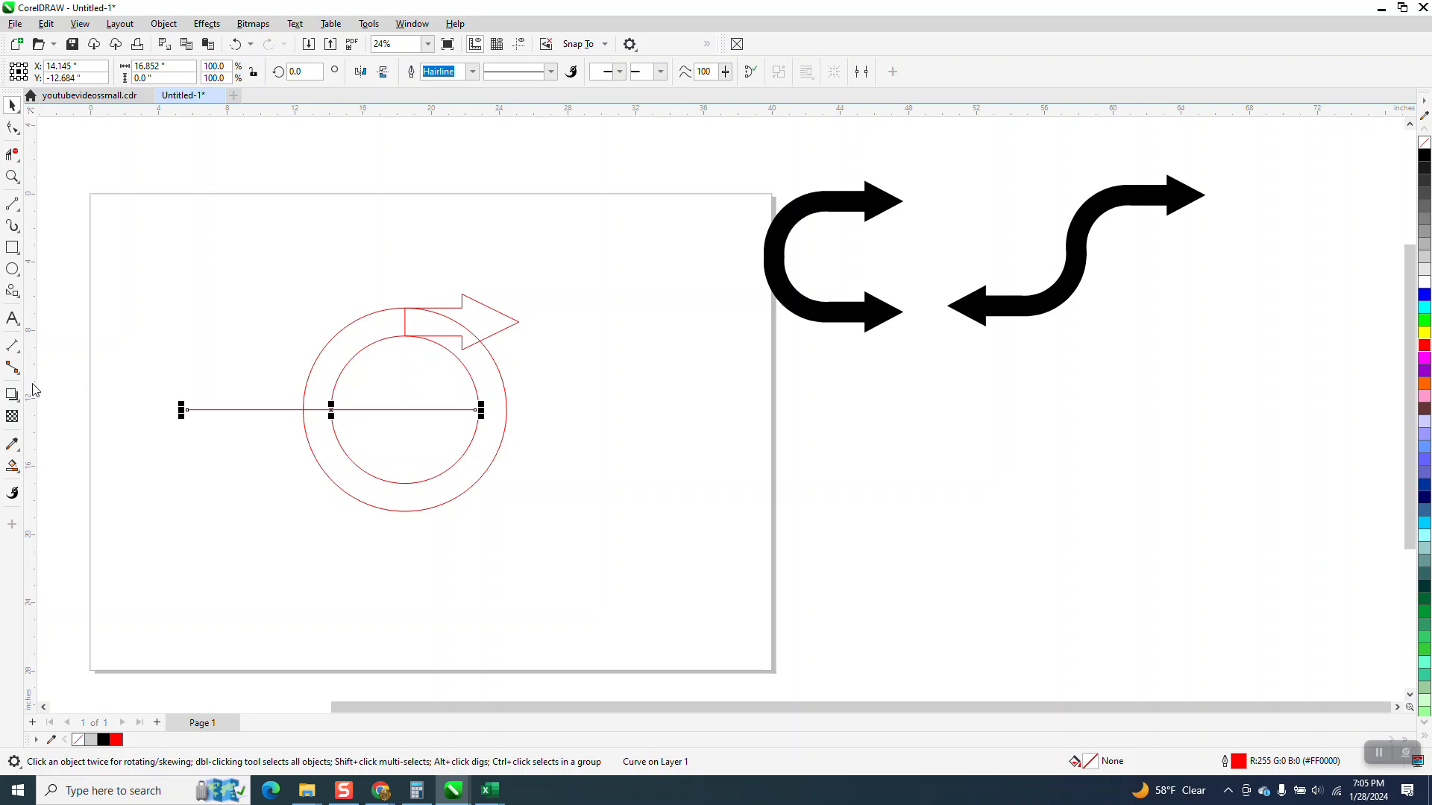
Try to trim the arrow's tail edge and the segments inside it with Virtual Segment Delete, and undo both deletions
click(12, 154)
click(405, 324)
click(460, 324)
click(236, 44)
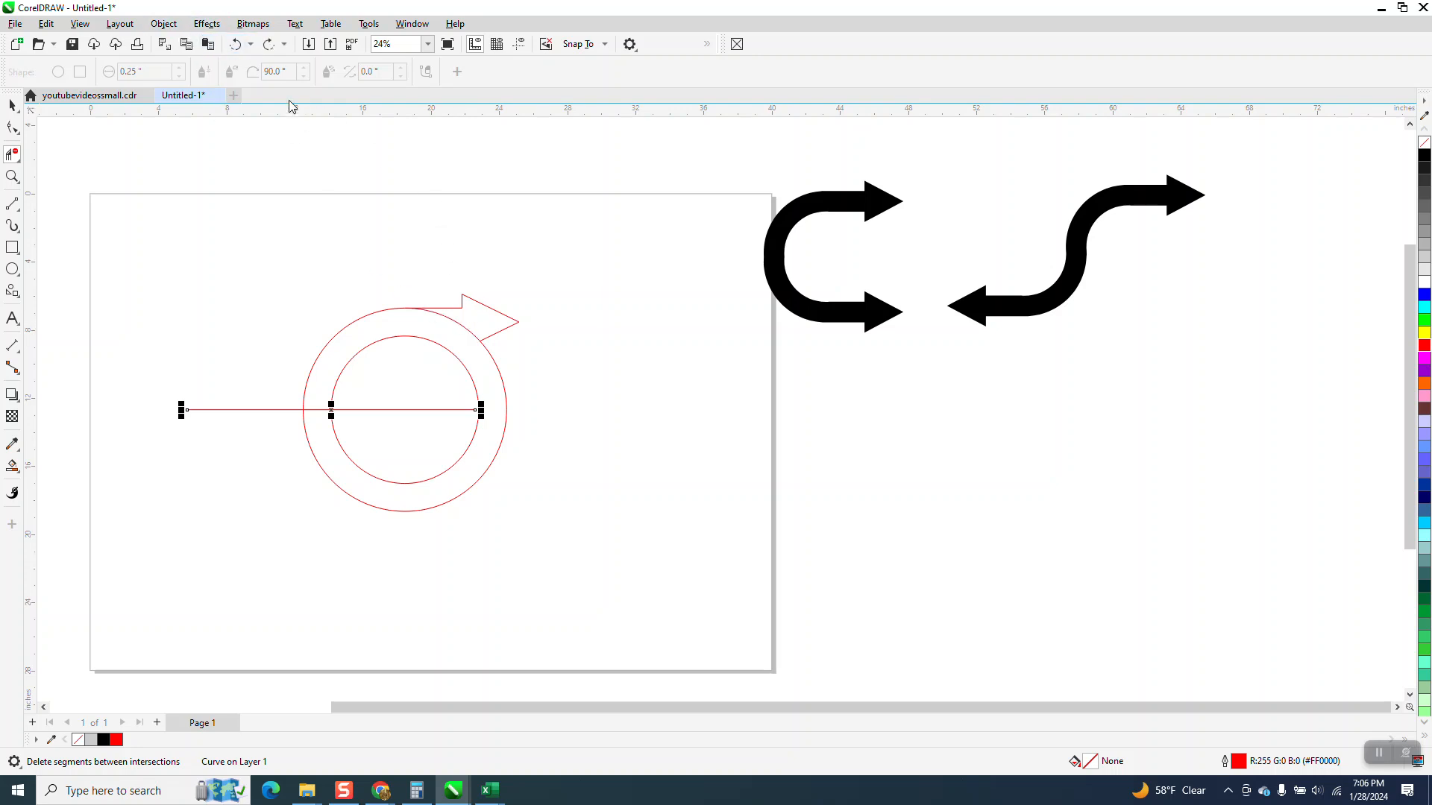
click(236, 44)
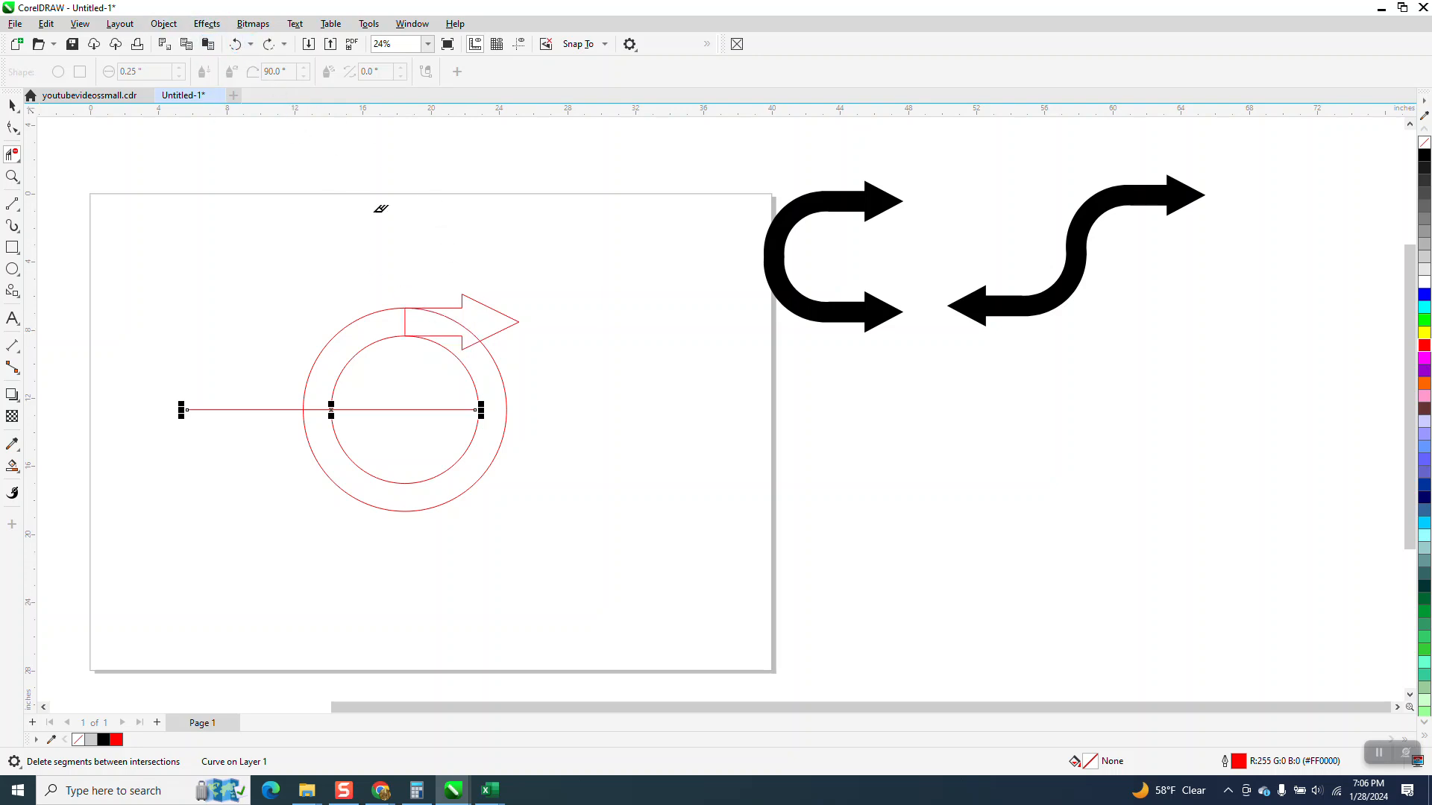
Delete the outer circle's arc inside the arrow, try deleting the tail edge, and undo only that last deletion
click(471, 325)
click(405, 317)
click(236, 44)
Move the node at the lower corner of the arrow's tail down onto the top of the inner circle
click(12, 176)
drag(383, 307, 459, 358)
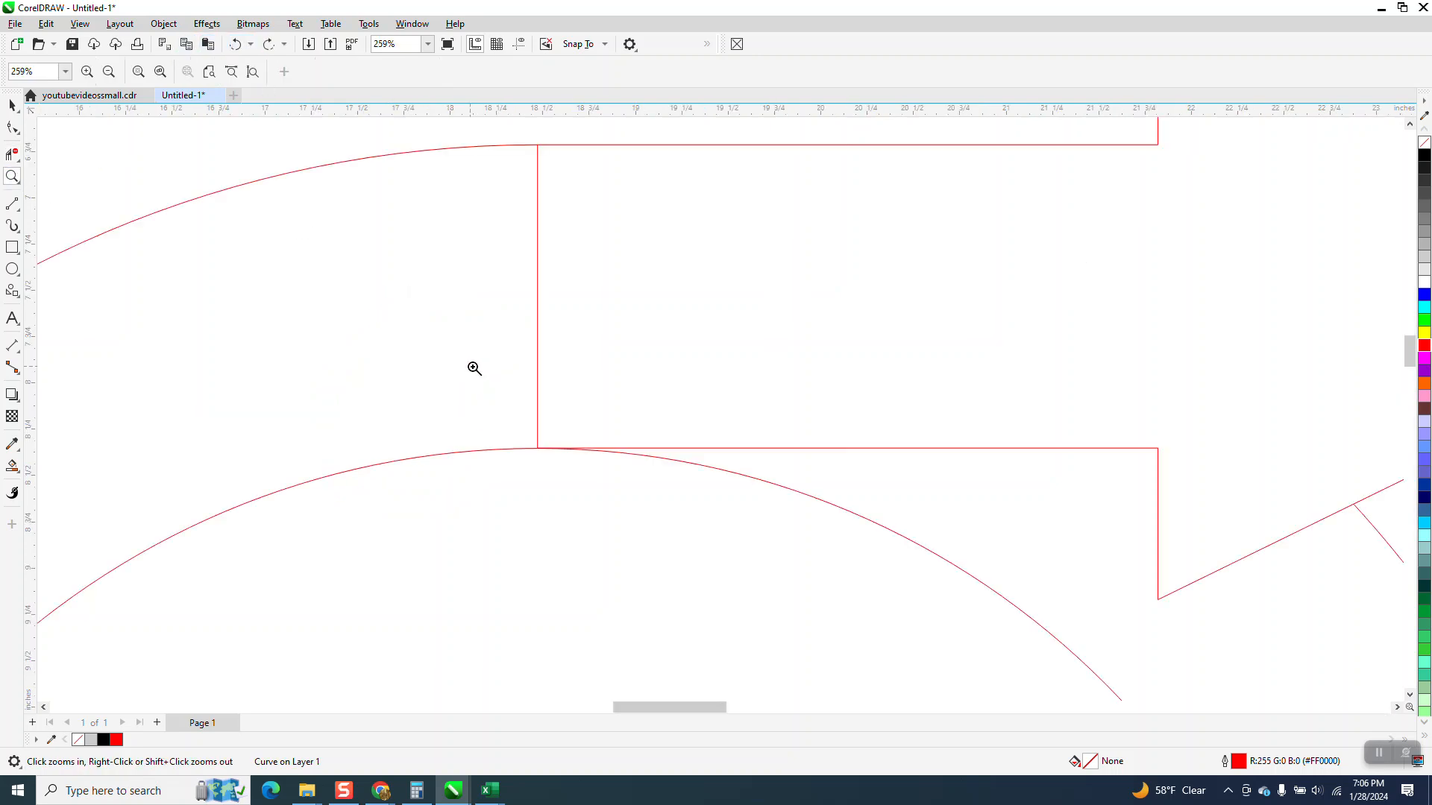
drag(520, 416, 584, 470)
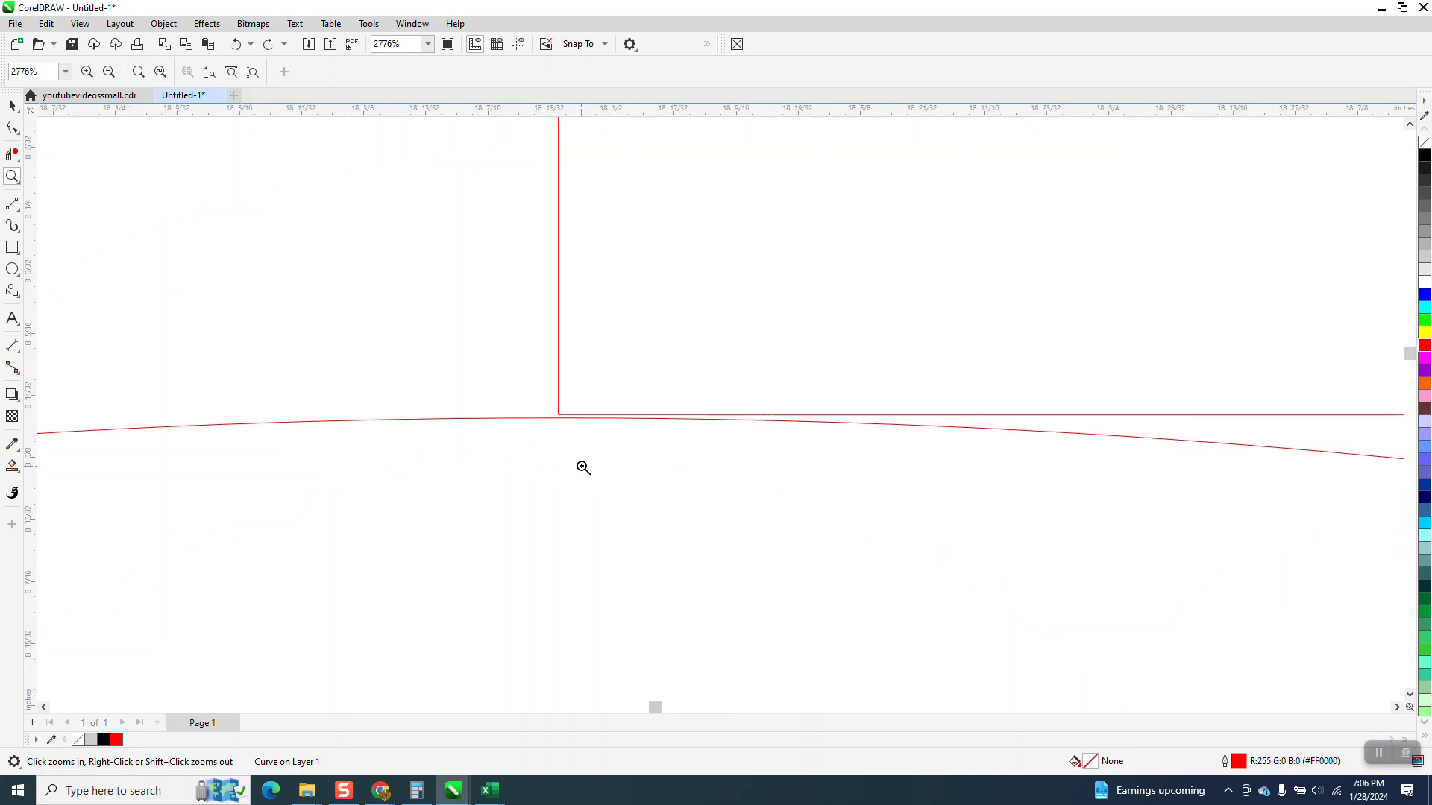
click(12, 127)
click(510, 403)
drag(509, 406, 508, 410)
scroll(440, 351, down, 6)
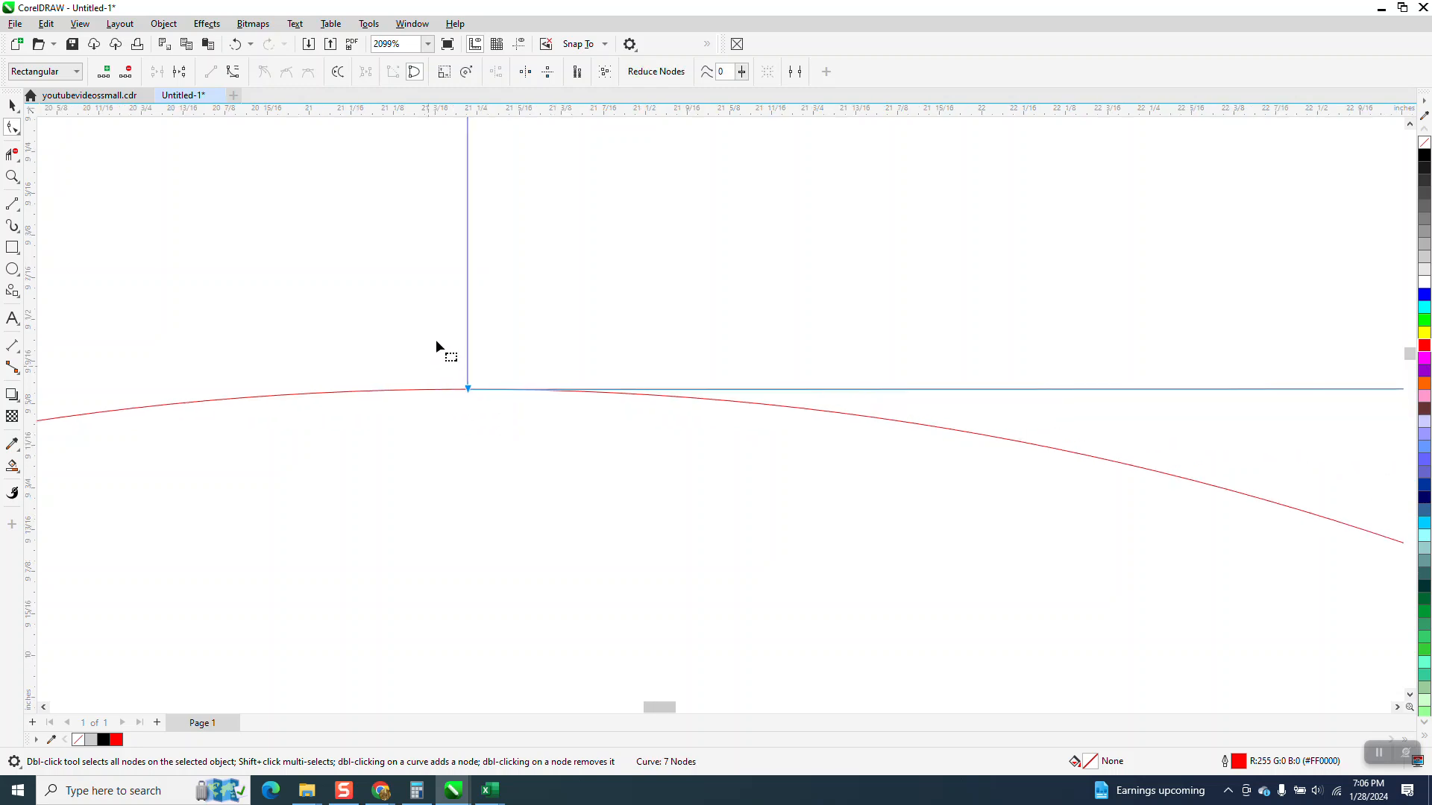
Delete the arrow's vertical tail edge with Virtual Segment Delete to open the shaft into the ring
click(12, 154)
scroll(358, 328, down, 2)
drag(345, 286, 488, 296)
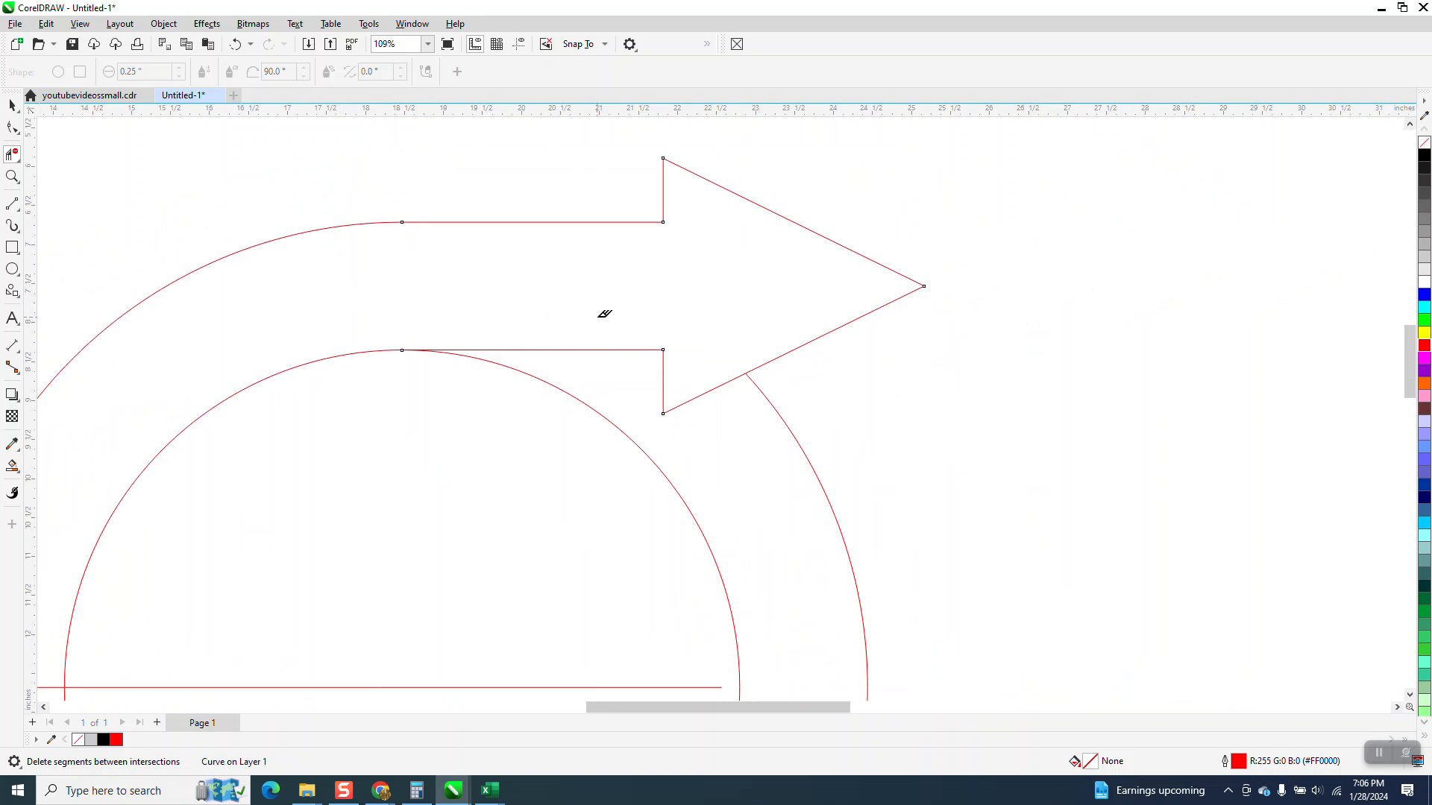
scroll(687, 309, down, 3)
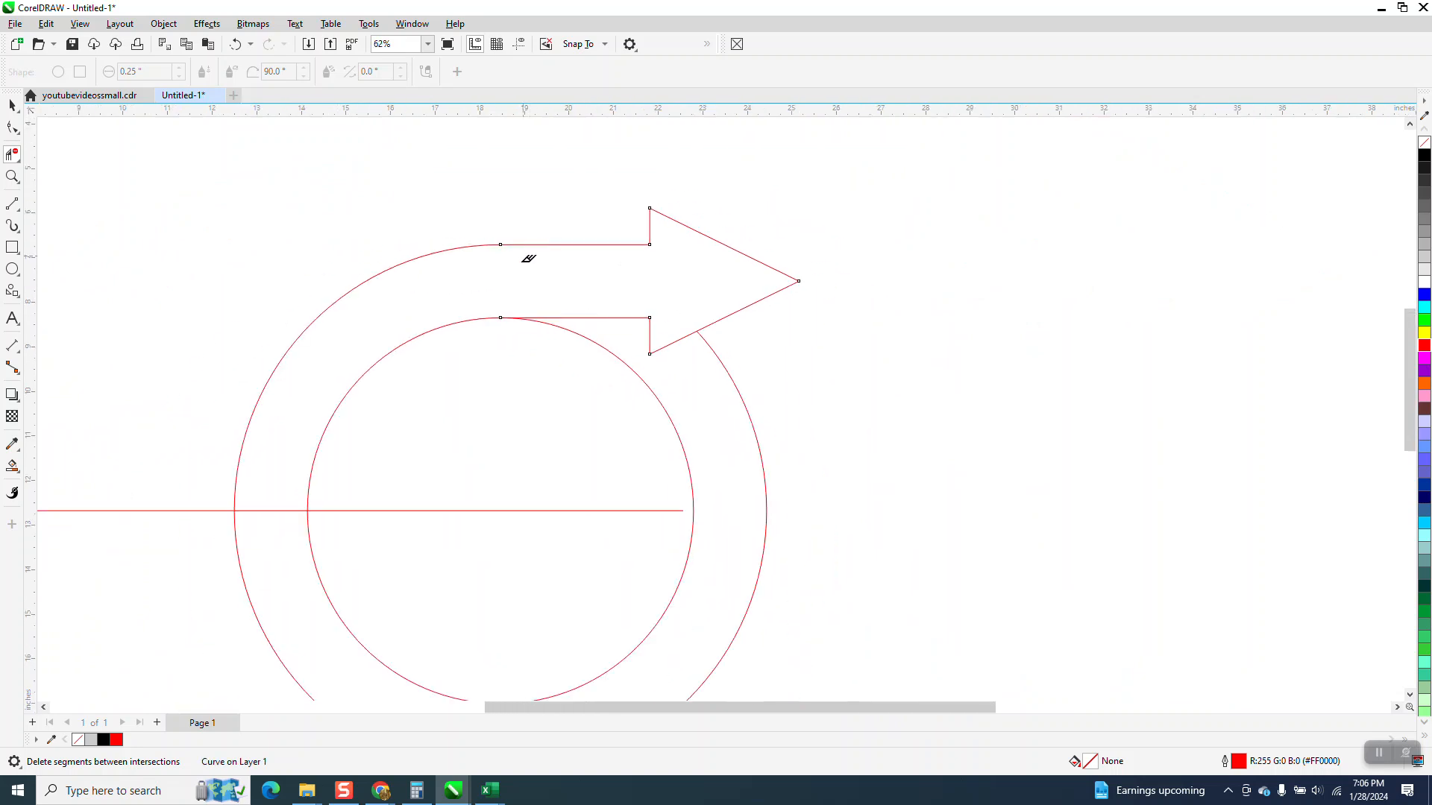
Smart Fill the curved arrow region above the horizontal line in black and move the filled shape beside the circles
click(12, 466)
click(526, 302)
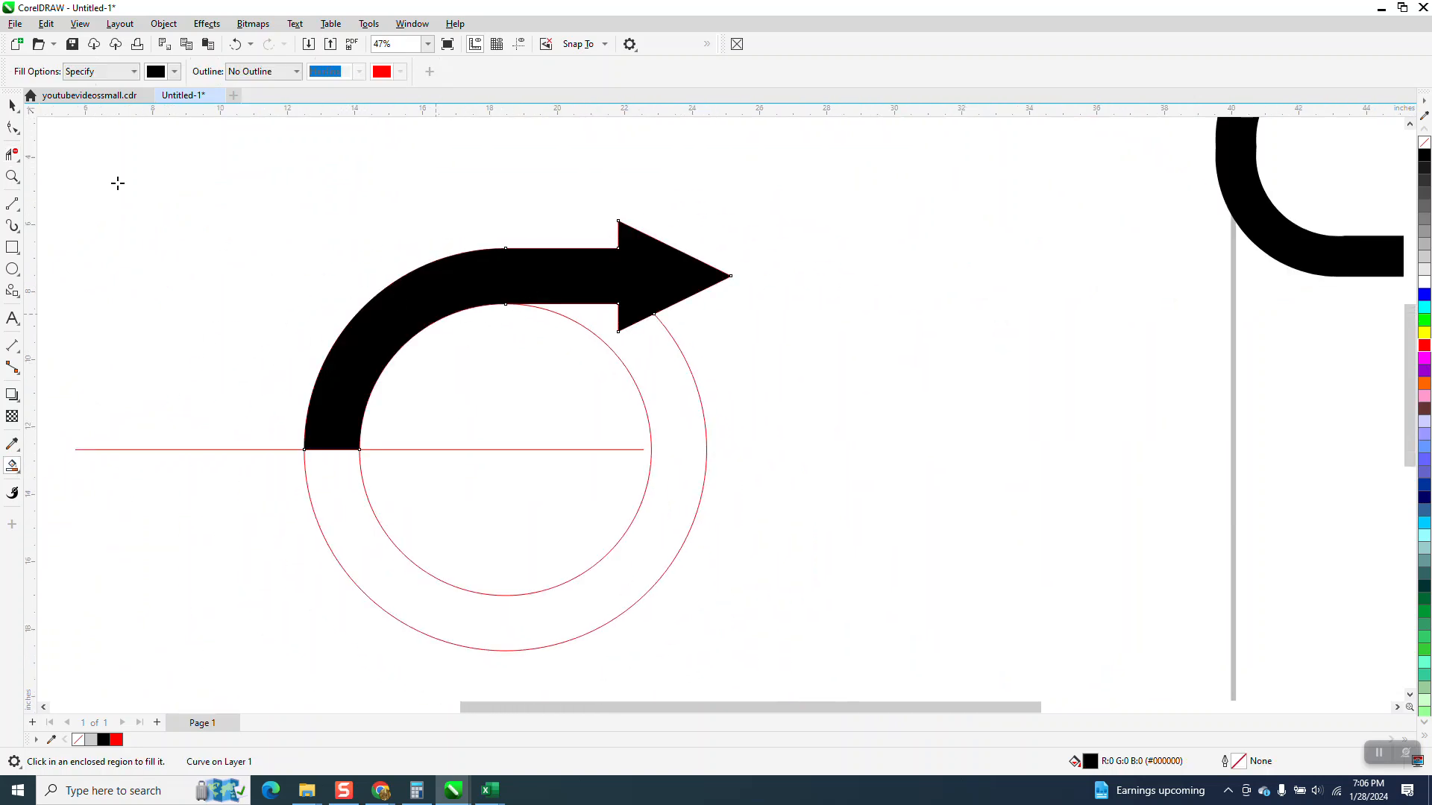
scroll(118, 183, down, 2)
click(12, 105)
click(387, 218)
drag(387, 218, 709, 341)
Give the curved arrow no fill and a red outline, and rotate it 90 degrees
click(1424, 163)
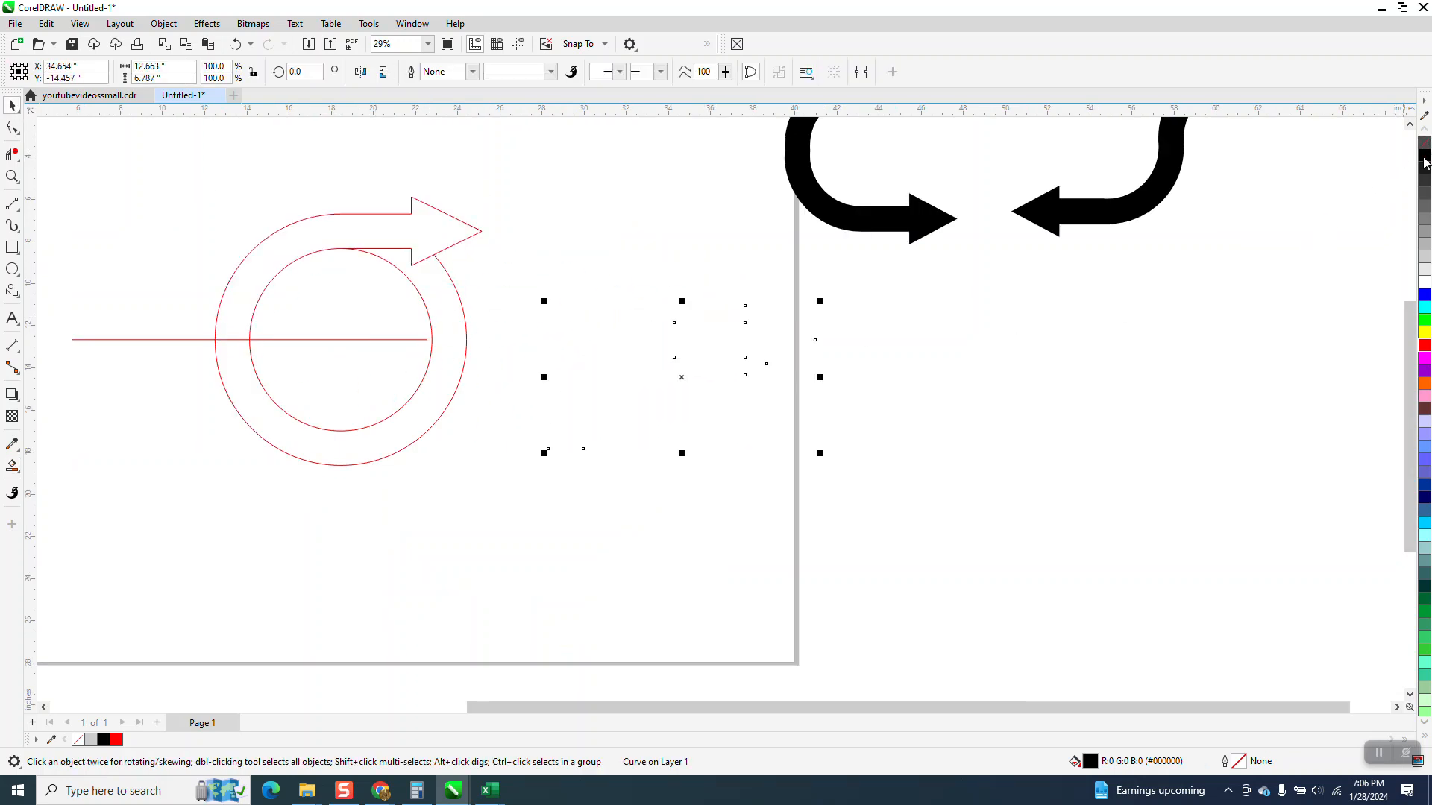
right_click(1422, 348)
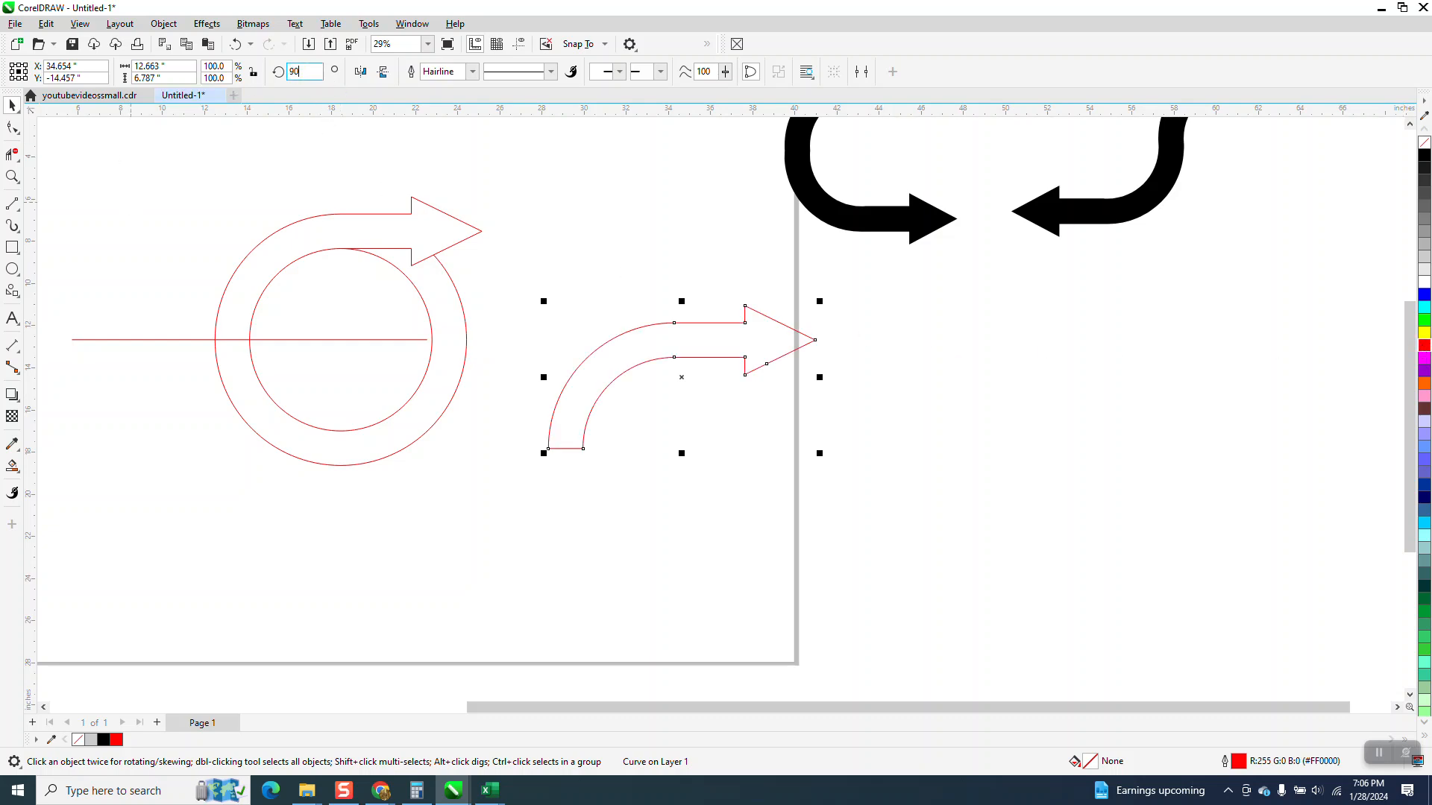
key(Return)
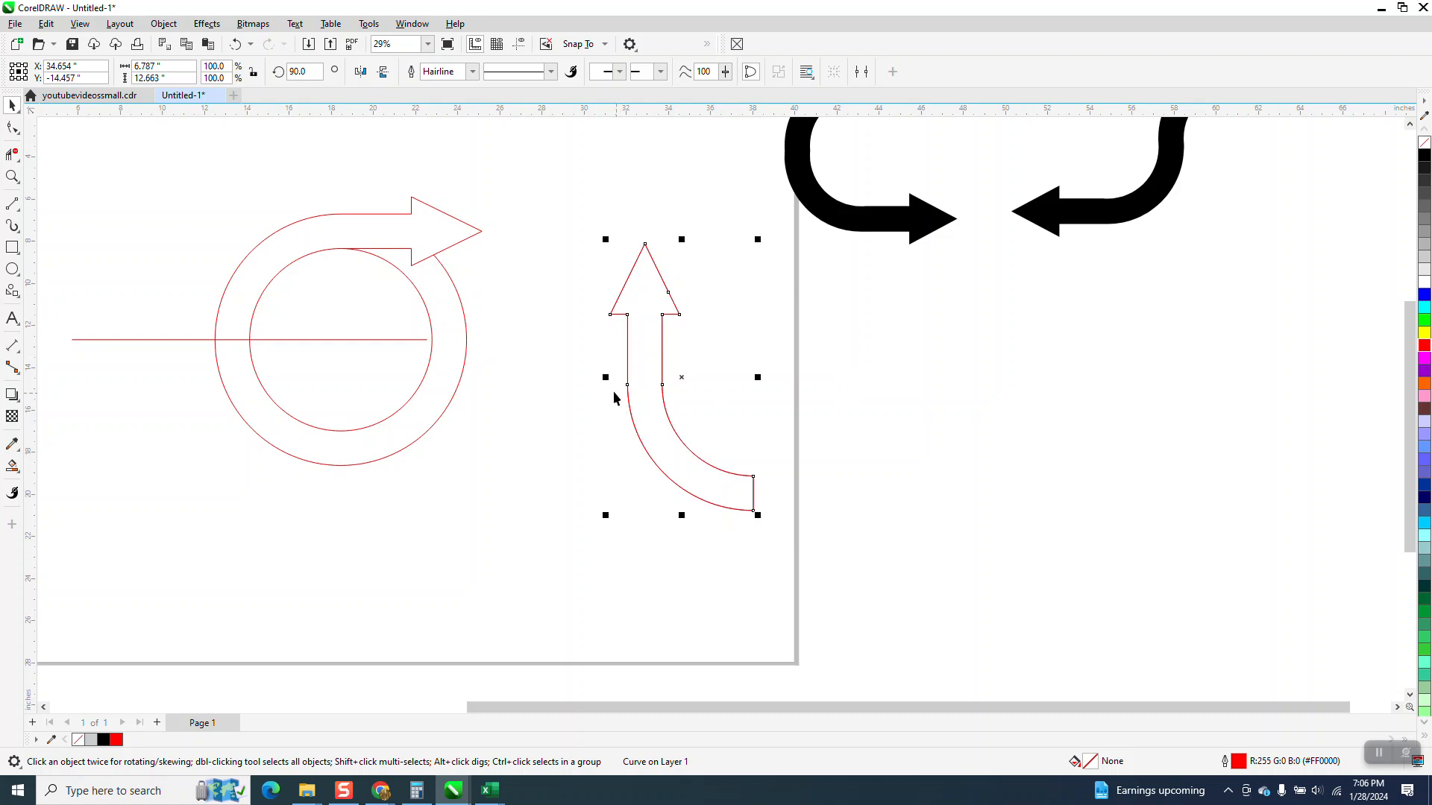
Mirror a copy of the curved arrow horizontally to form a U, and place another copy of the mirrored half farther right
drag(605, 377, 802, 411)
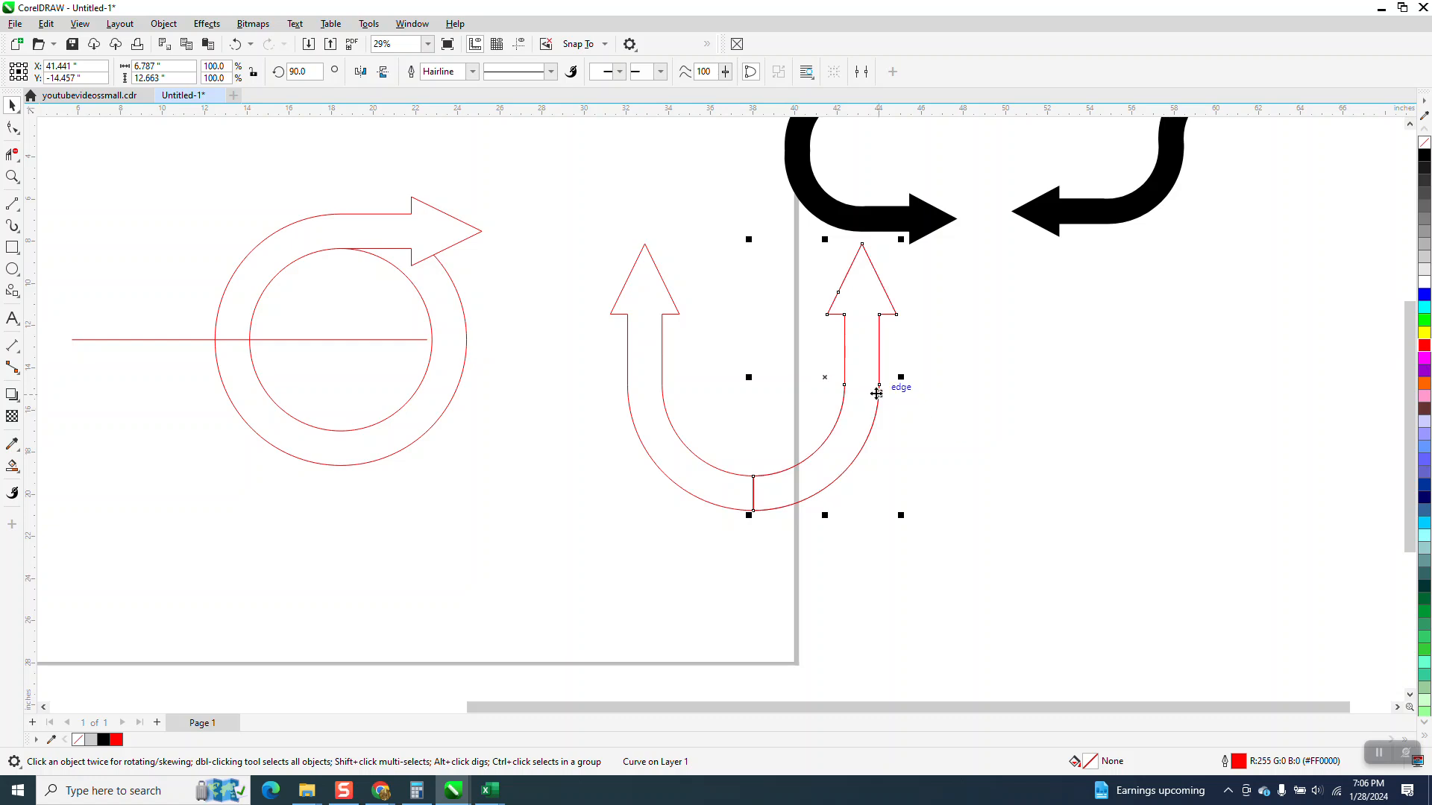
drag(824, 379, 1172, 417)
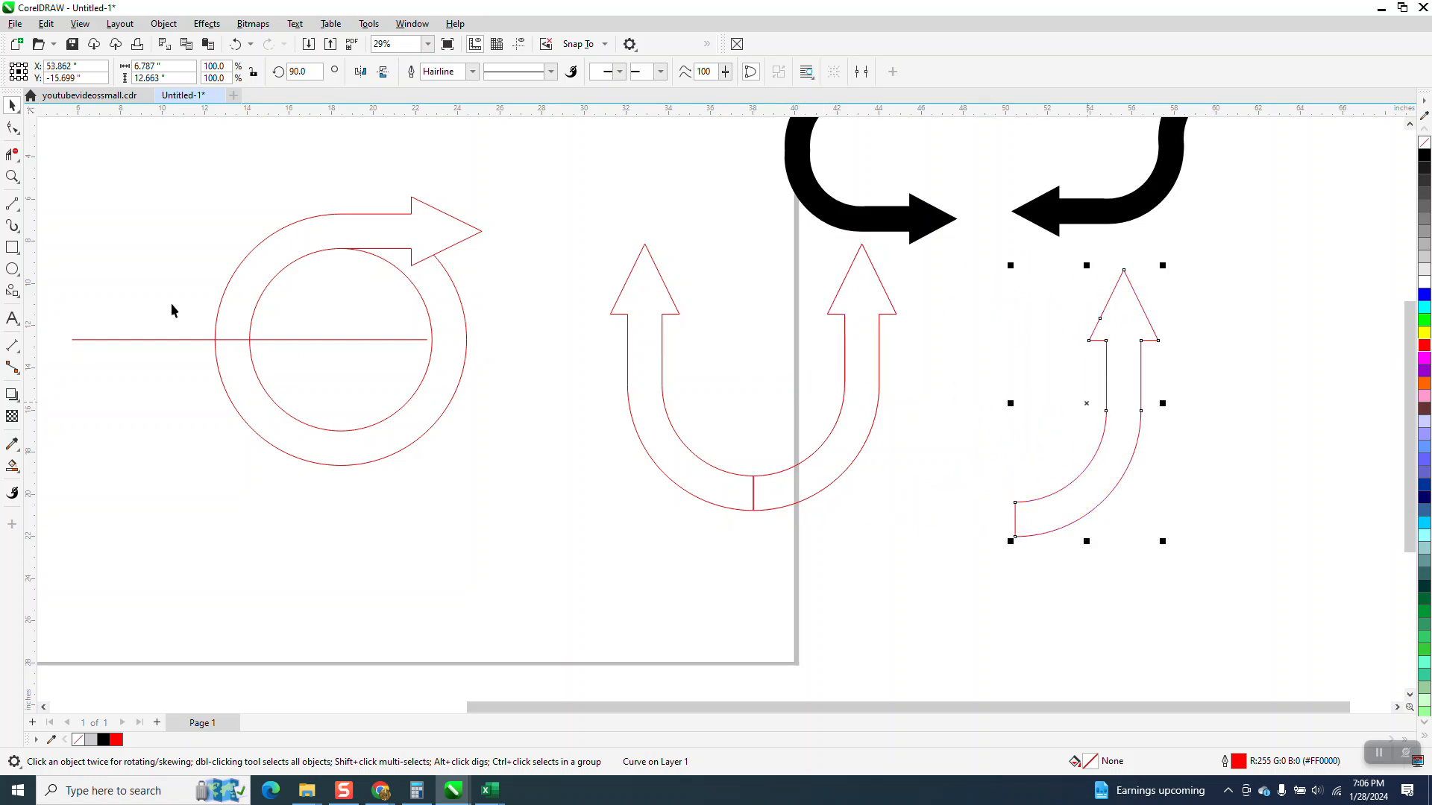
Delete the dividing segment at the base of the U with Virtual Segment Delete and Smart Fill the U arrow in black
click(12, 153)
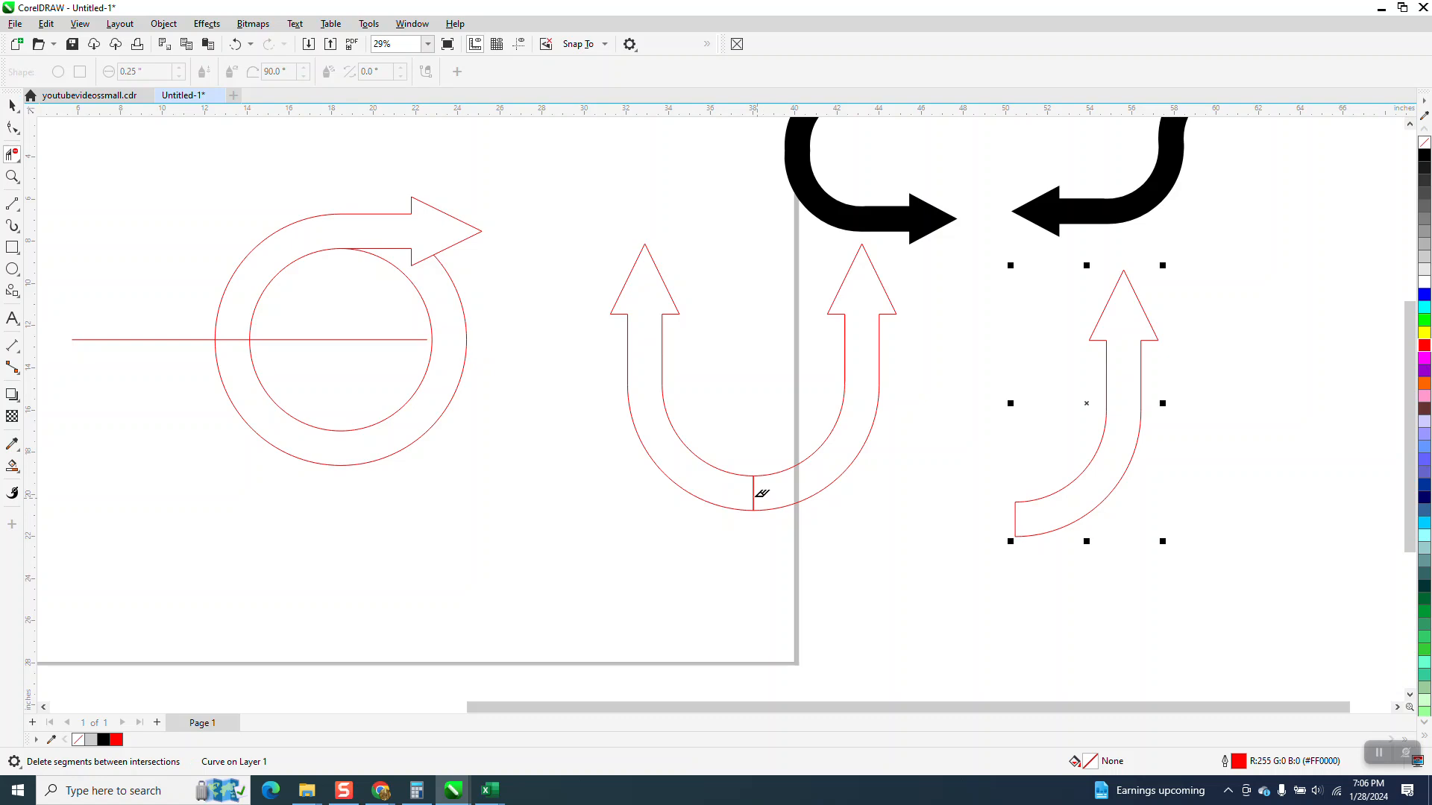
click(753, 490)
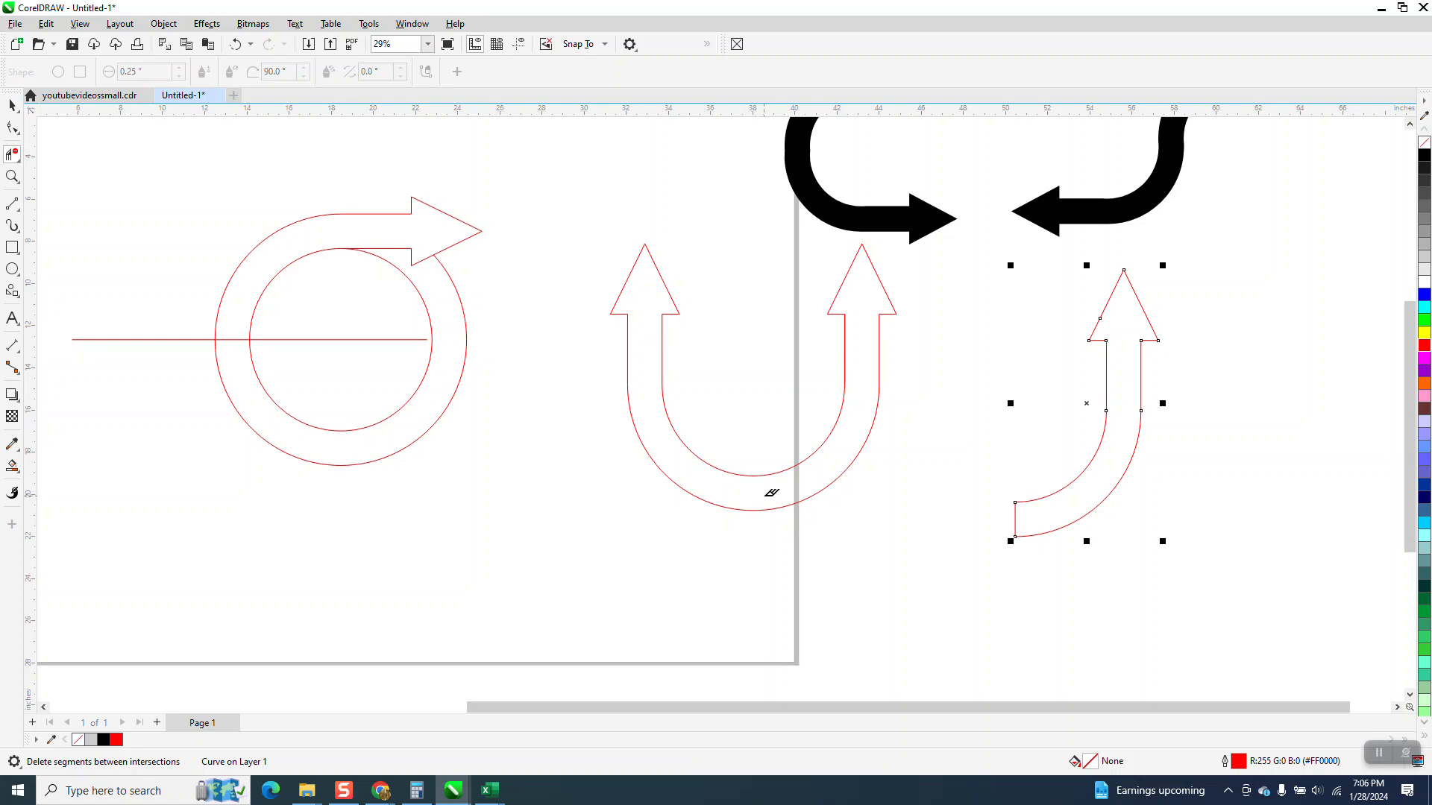
click(12, 466)
click(665, 457)
Move the black U arrow off its red outline to the empty area beyond the black S arrow
scroll(670, 495, down, 1)
scroll(670, 494, down, 1)
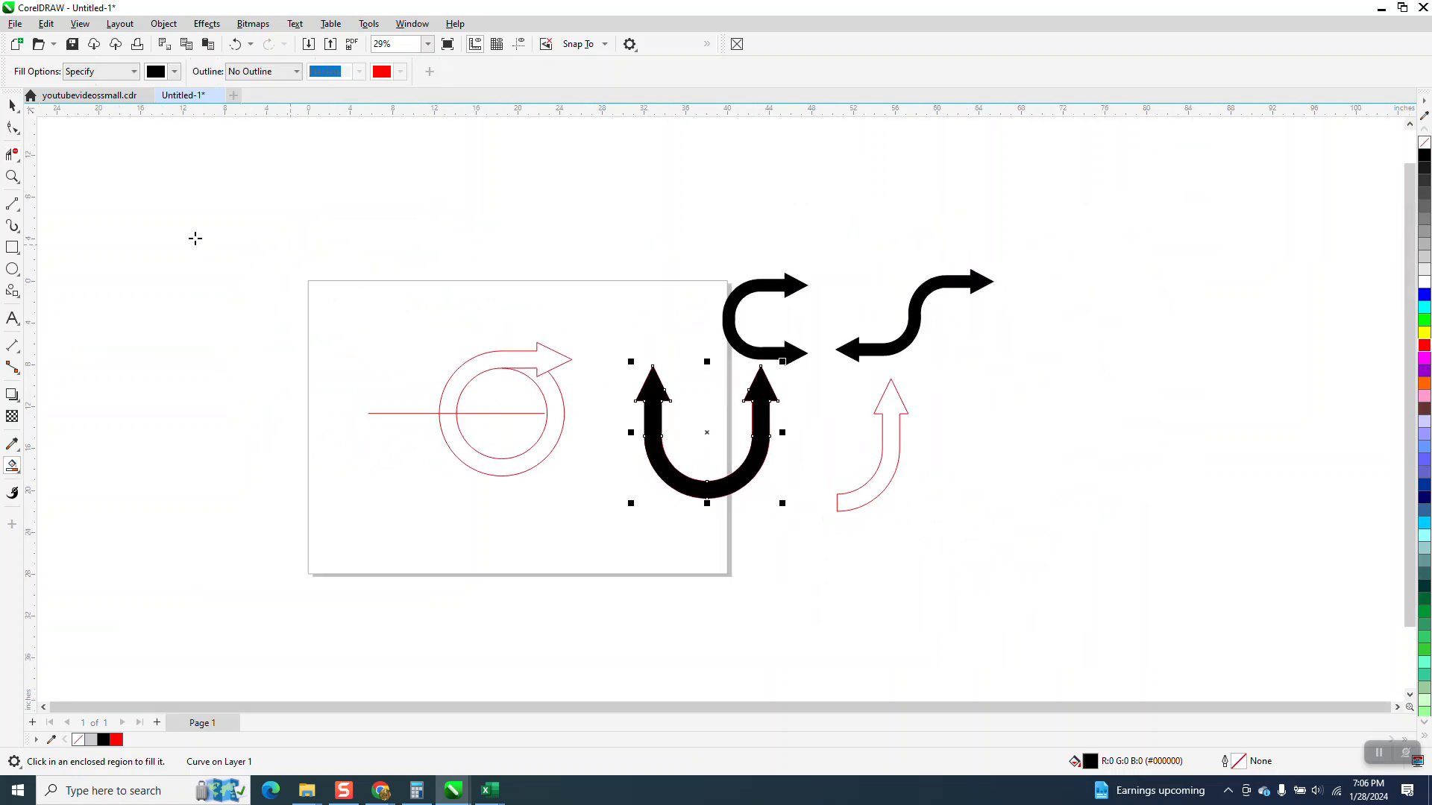
click(11, 105)
drag(726, 419, 1140, 244)
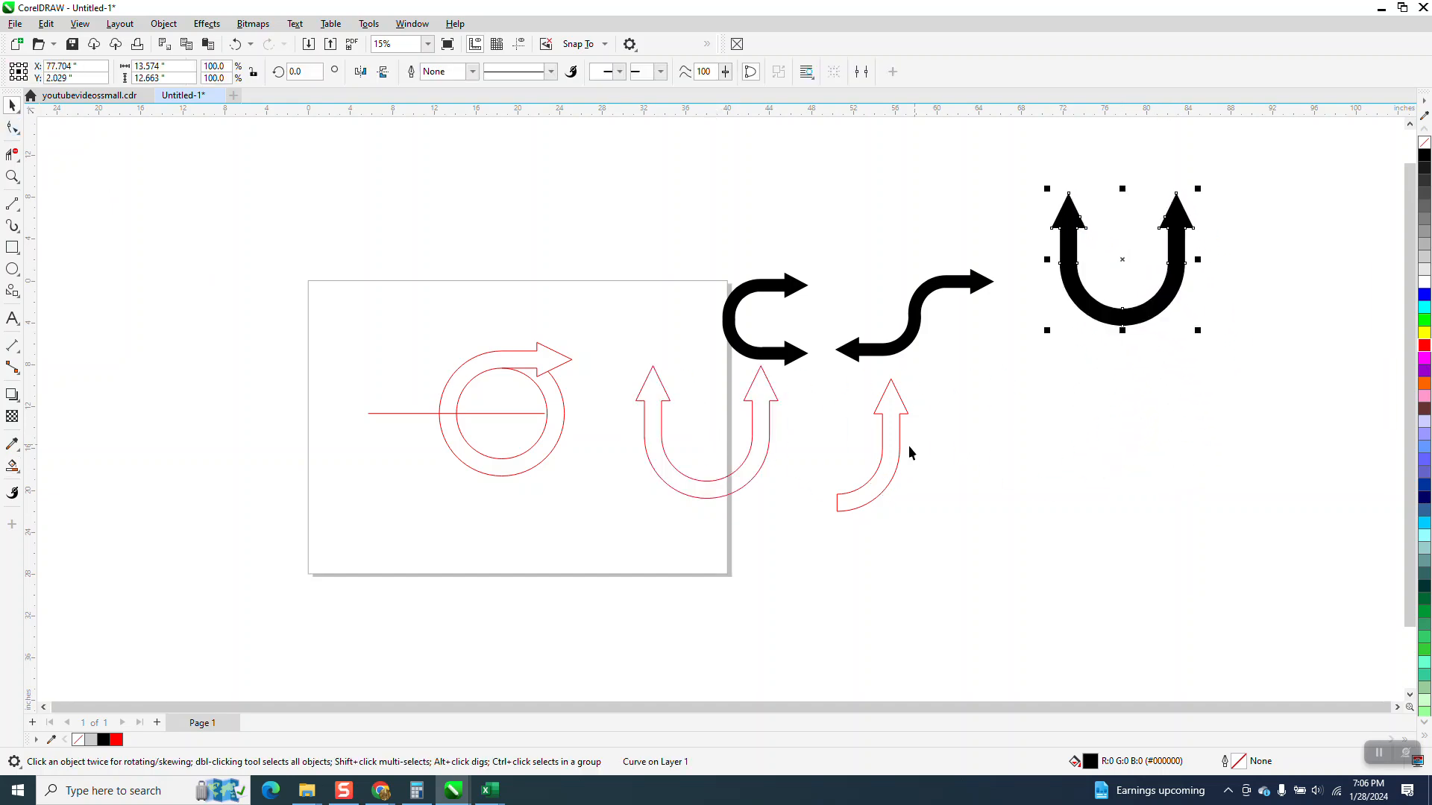
Move the spare curved half farther right and join a copy mirrored both horizontally and vertically to its tail, forming an S
click(770, 446)
drag(884, 456, 1003, 479)
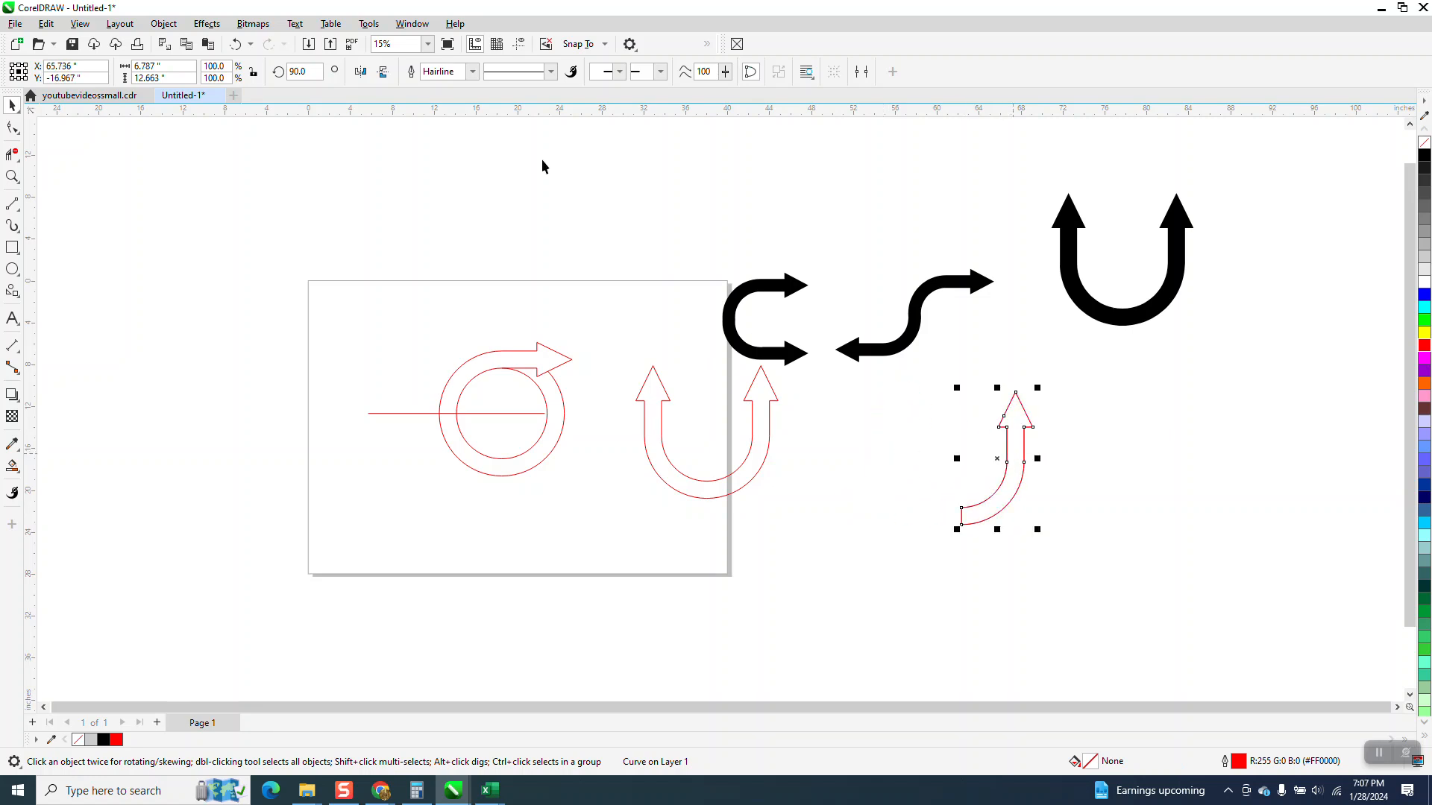
click(382, 71)
click(360, 71)
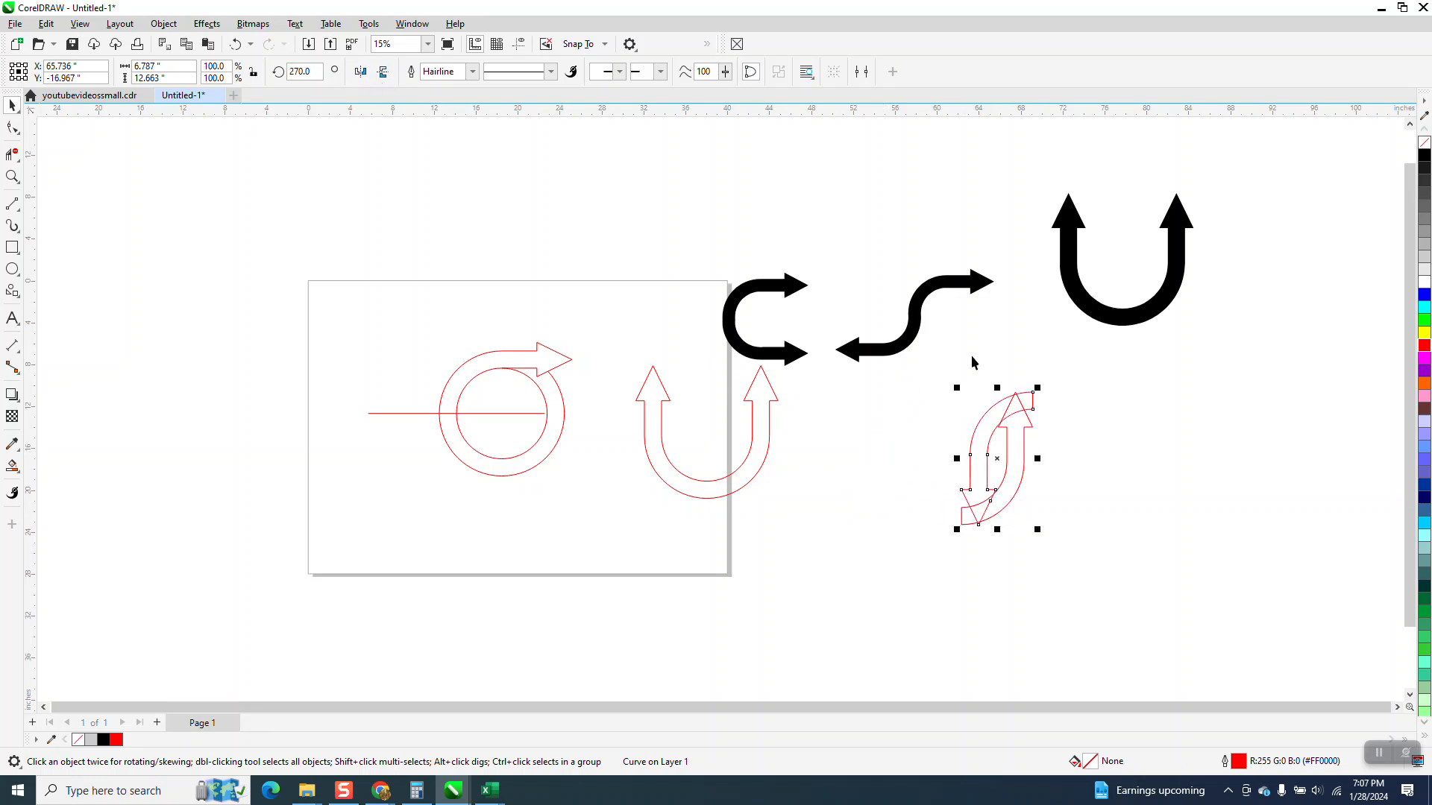
drag(1032, 392, 962, 510)
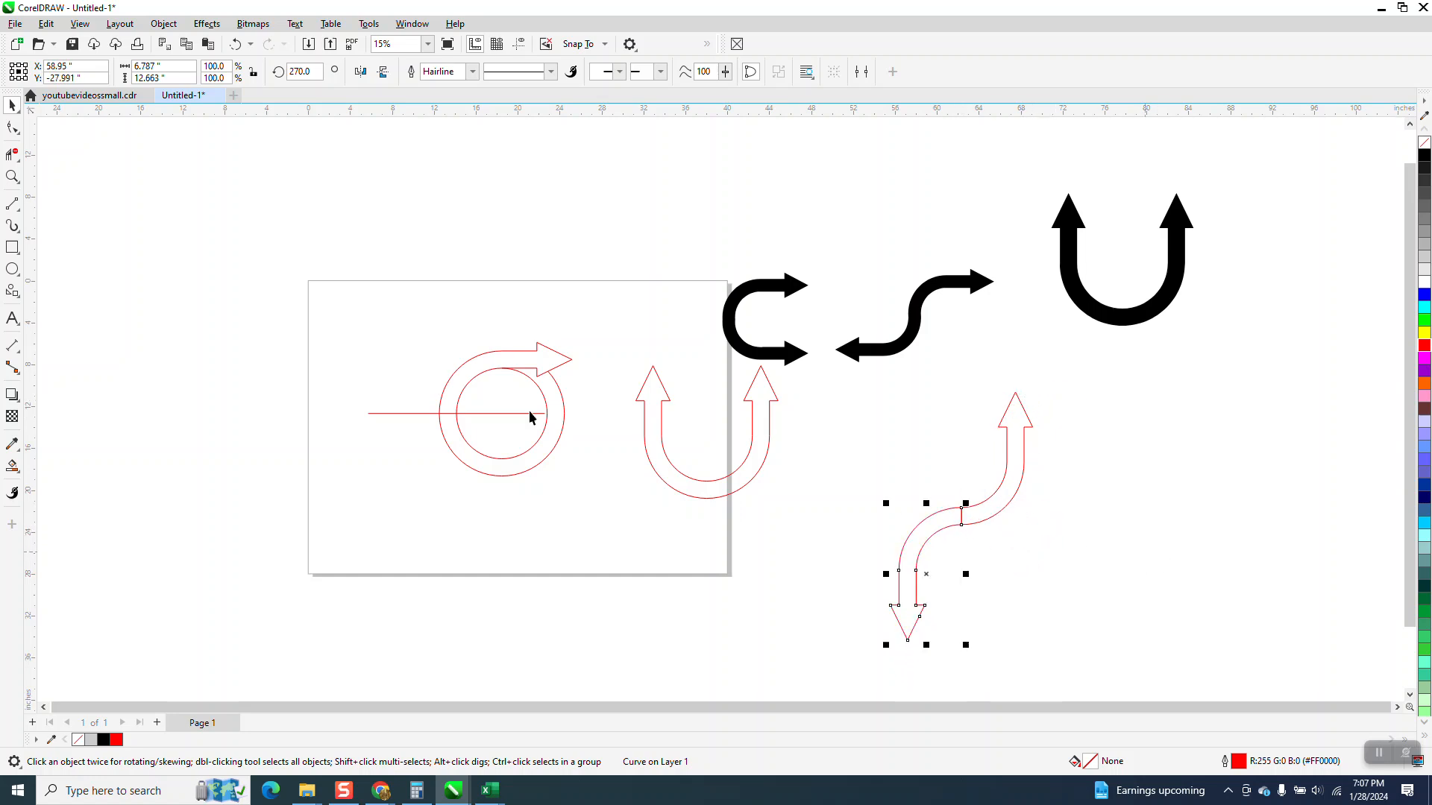
Delete the dividing segment in the middle of the S with Virtual Segment Delete and Smart Fill the S arrow in black
click(12, 178)
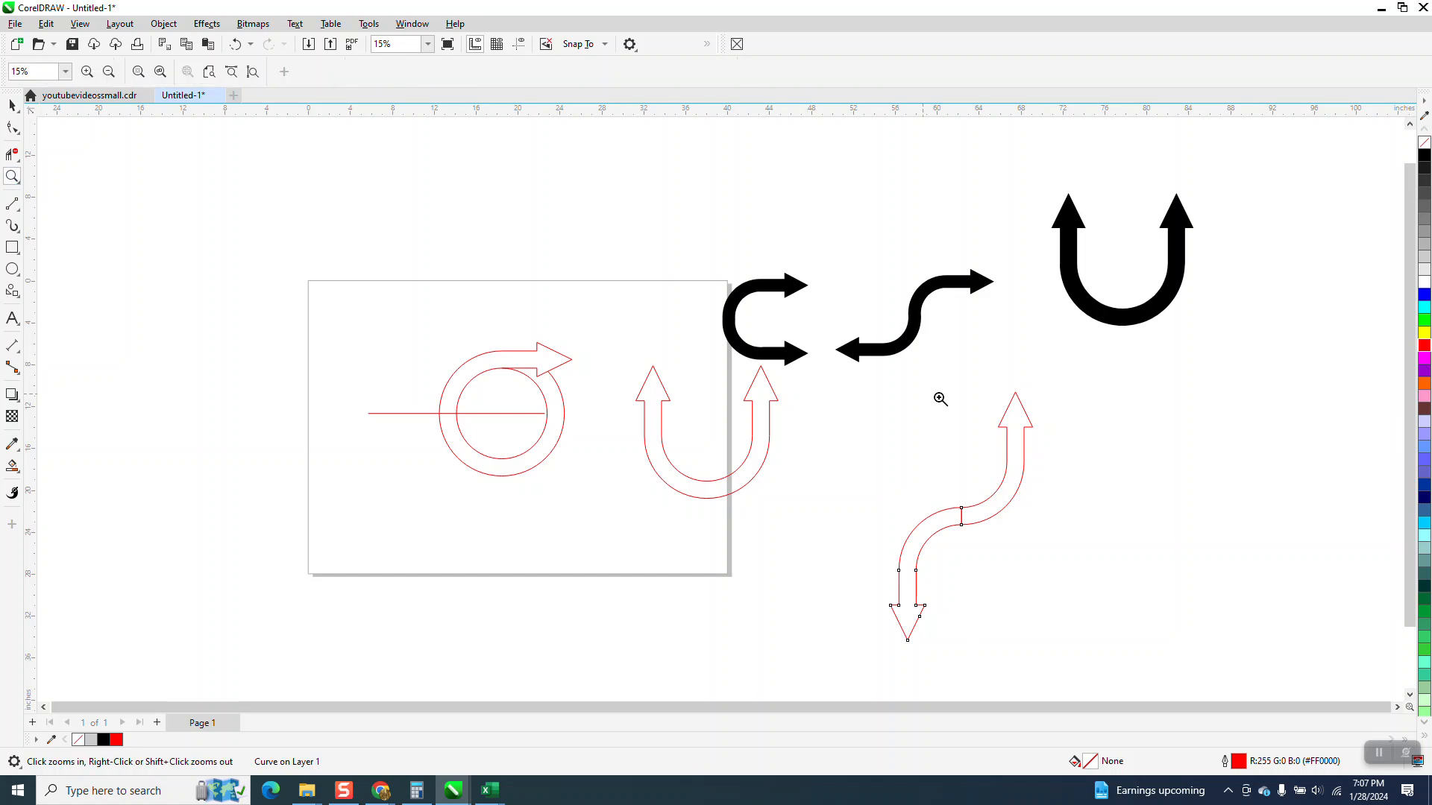
click(1234, 679)
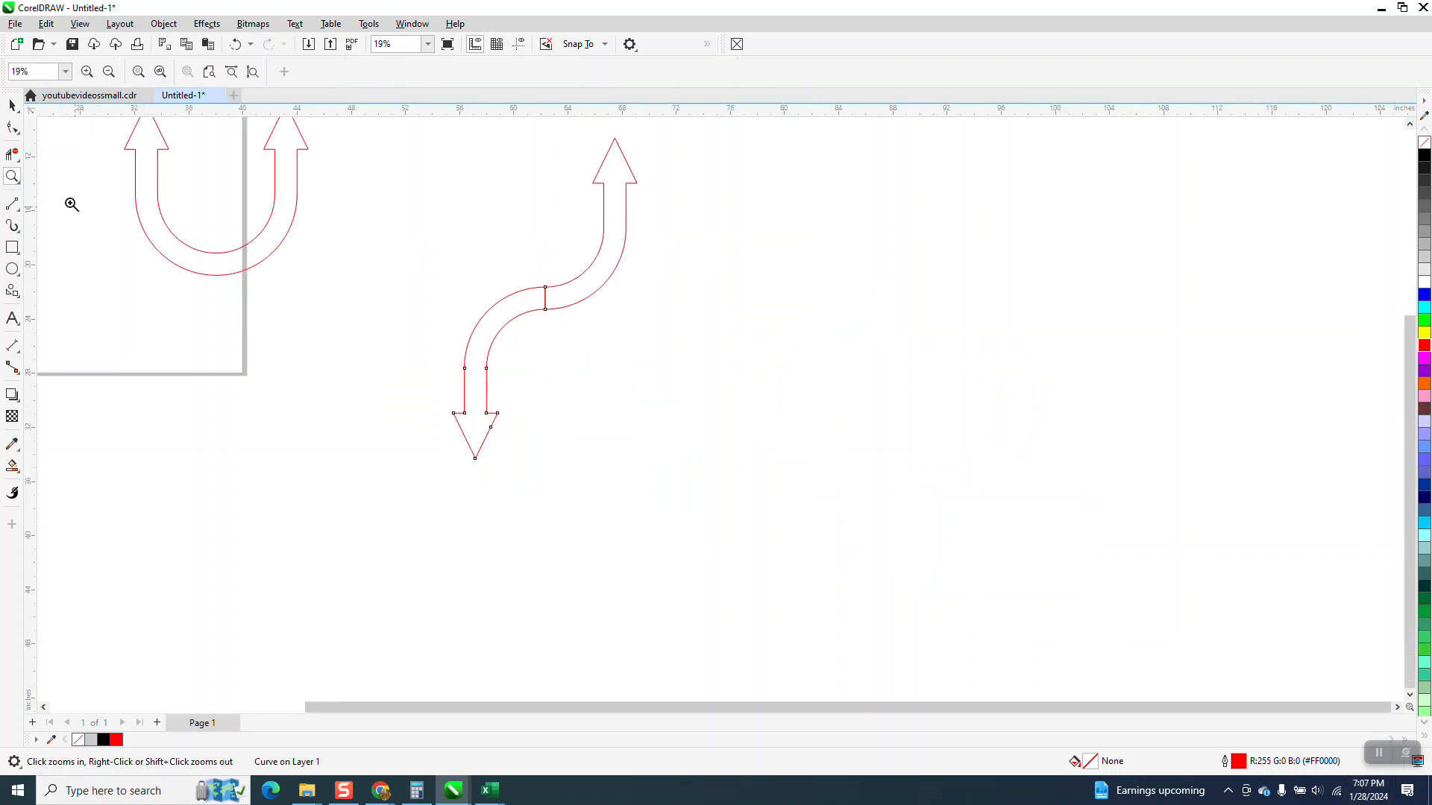
click(11, 153)
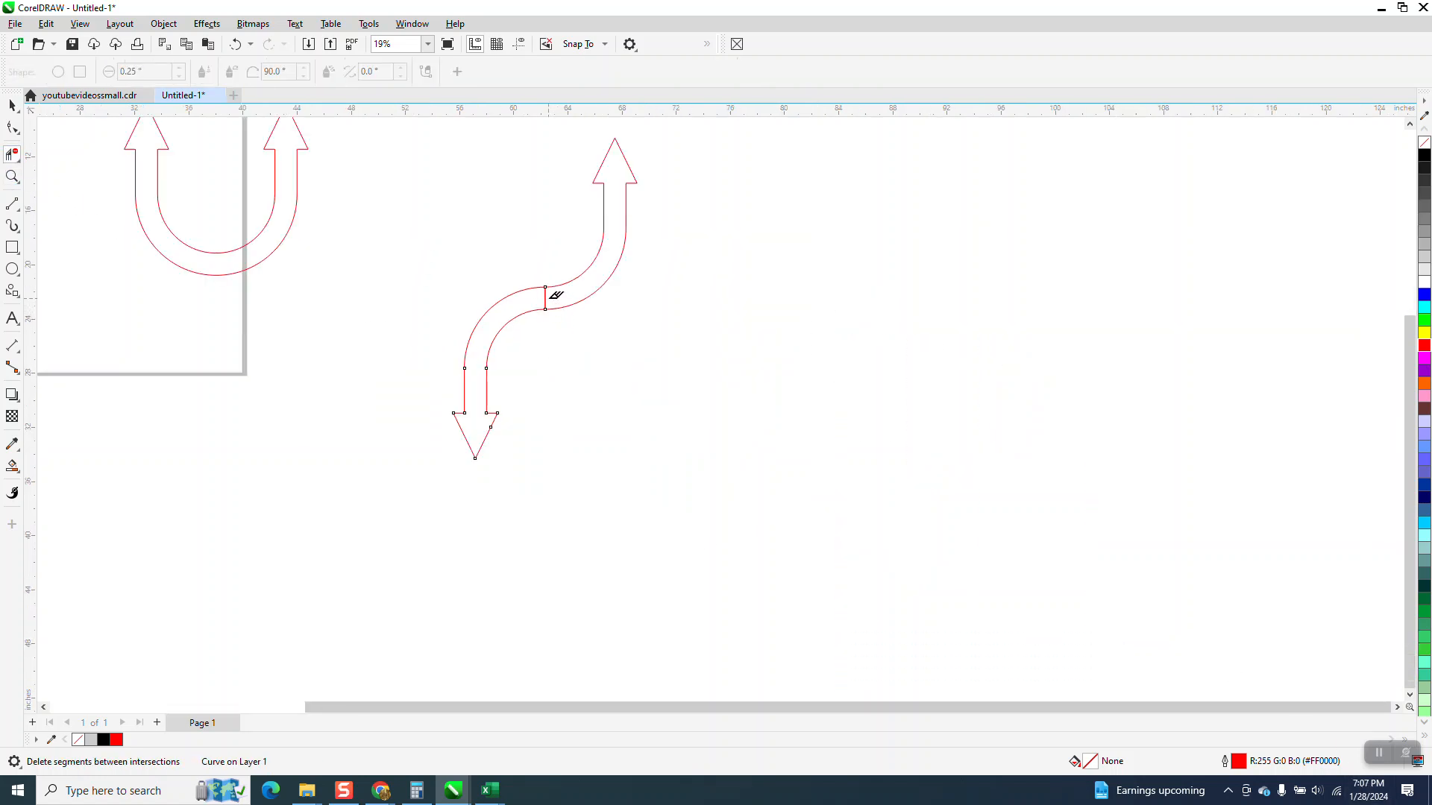
click(12, 466)
click(510, 330)
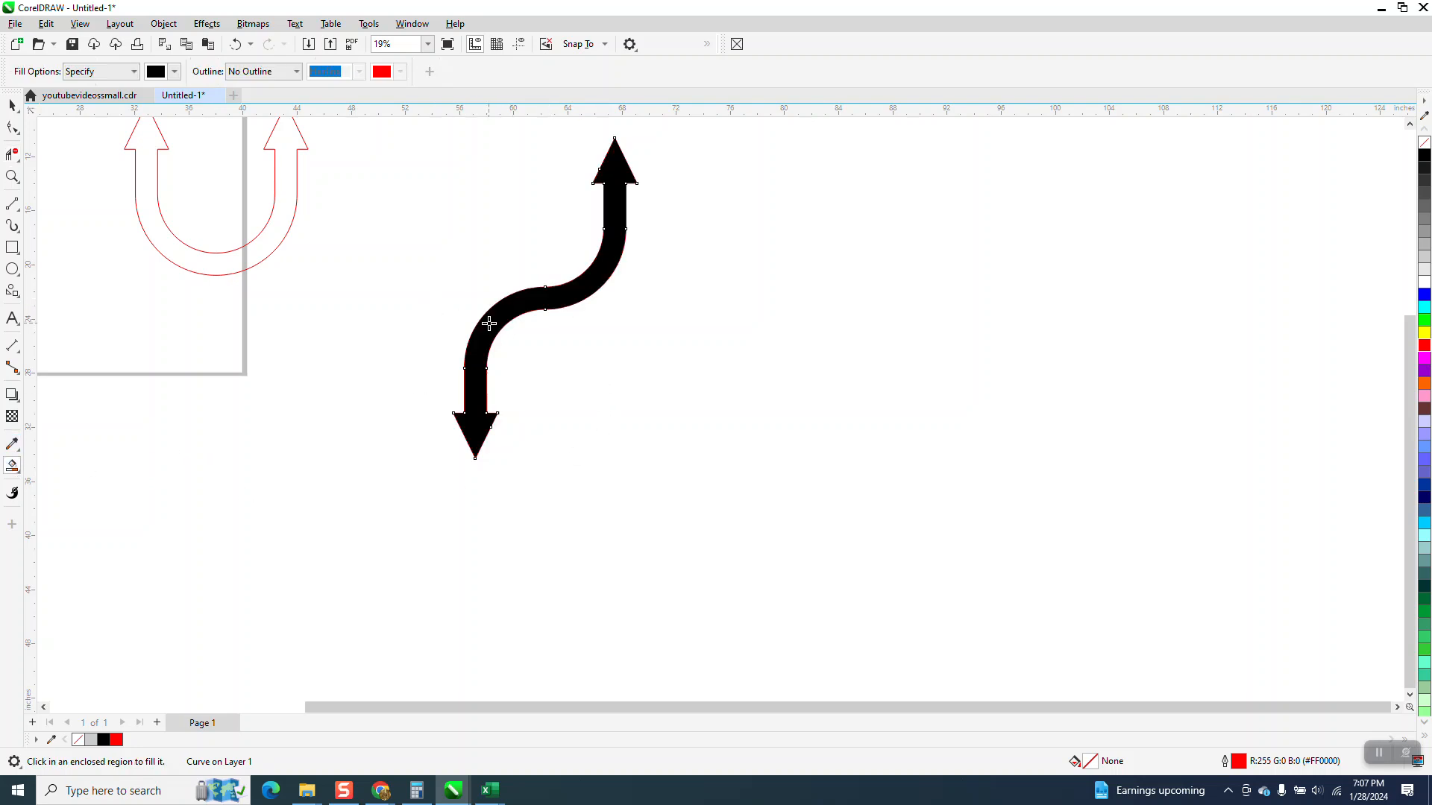
Move the black S arrow clear of its red outline, and delete the circle construction and red U outline
scroll(483, 395, down, 2)
click(11, 107)
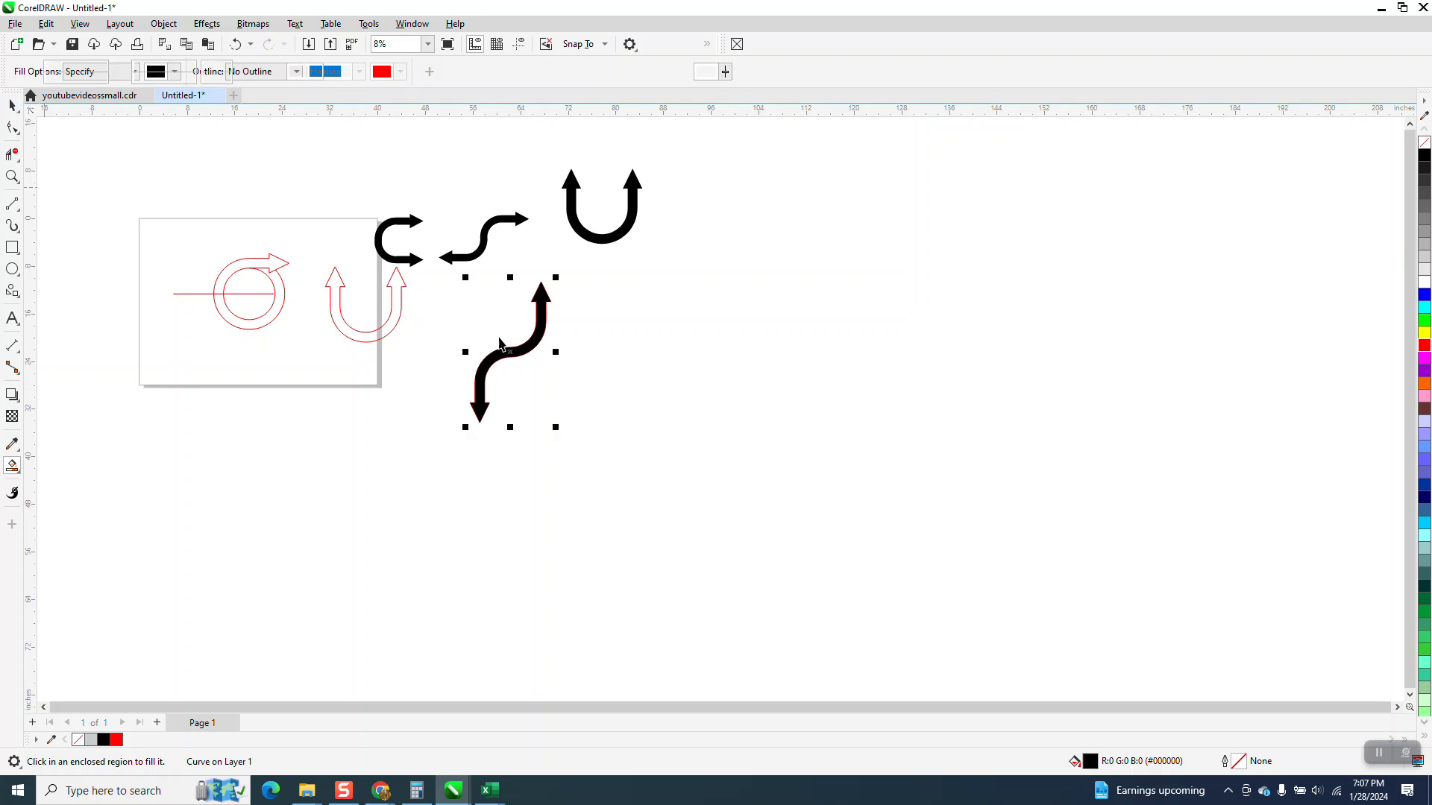
drag(523, 361, 793, 399)
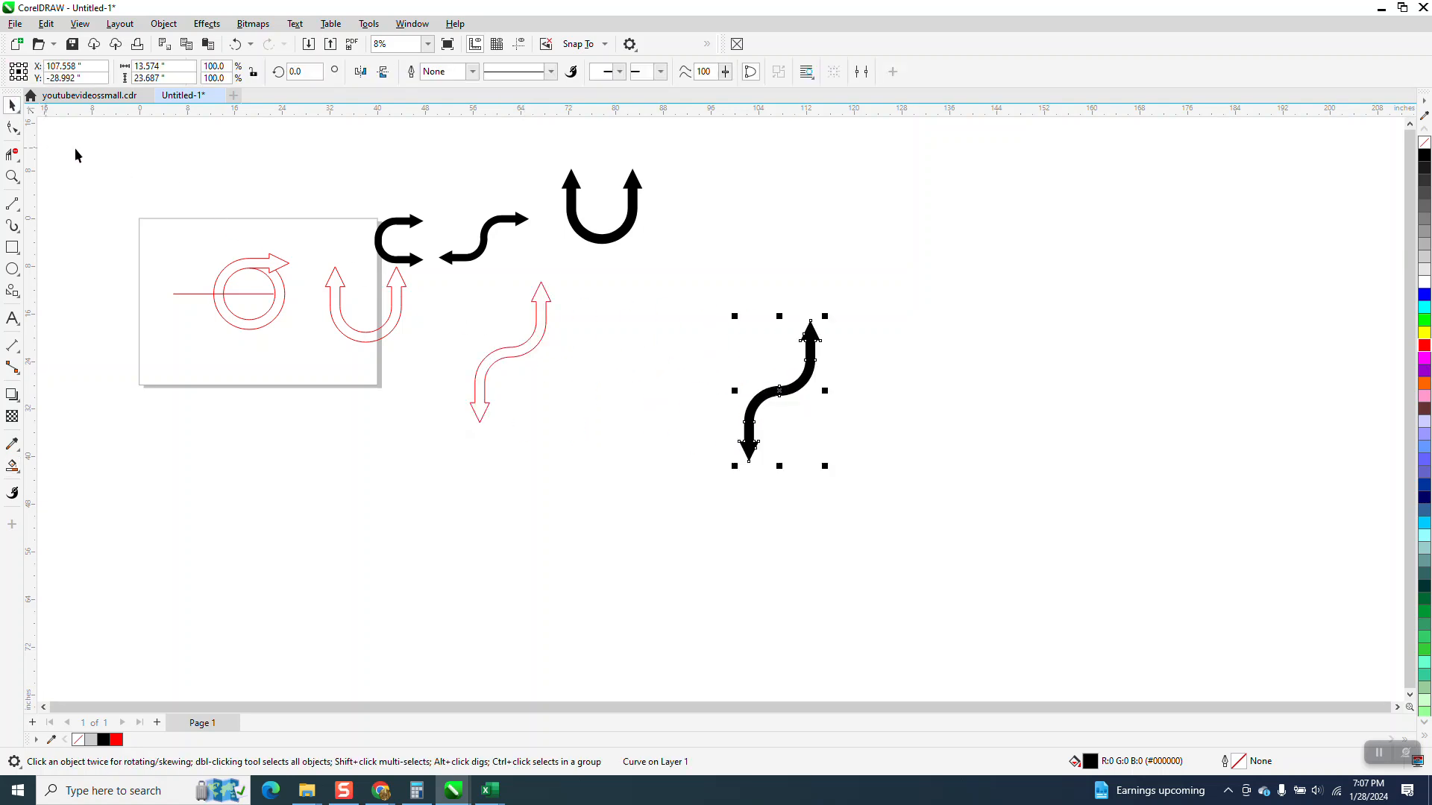
drag(317, 355, 418, 382)
key(Delete)
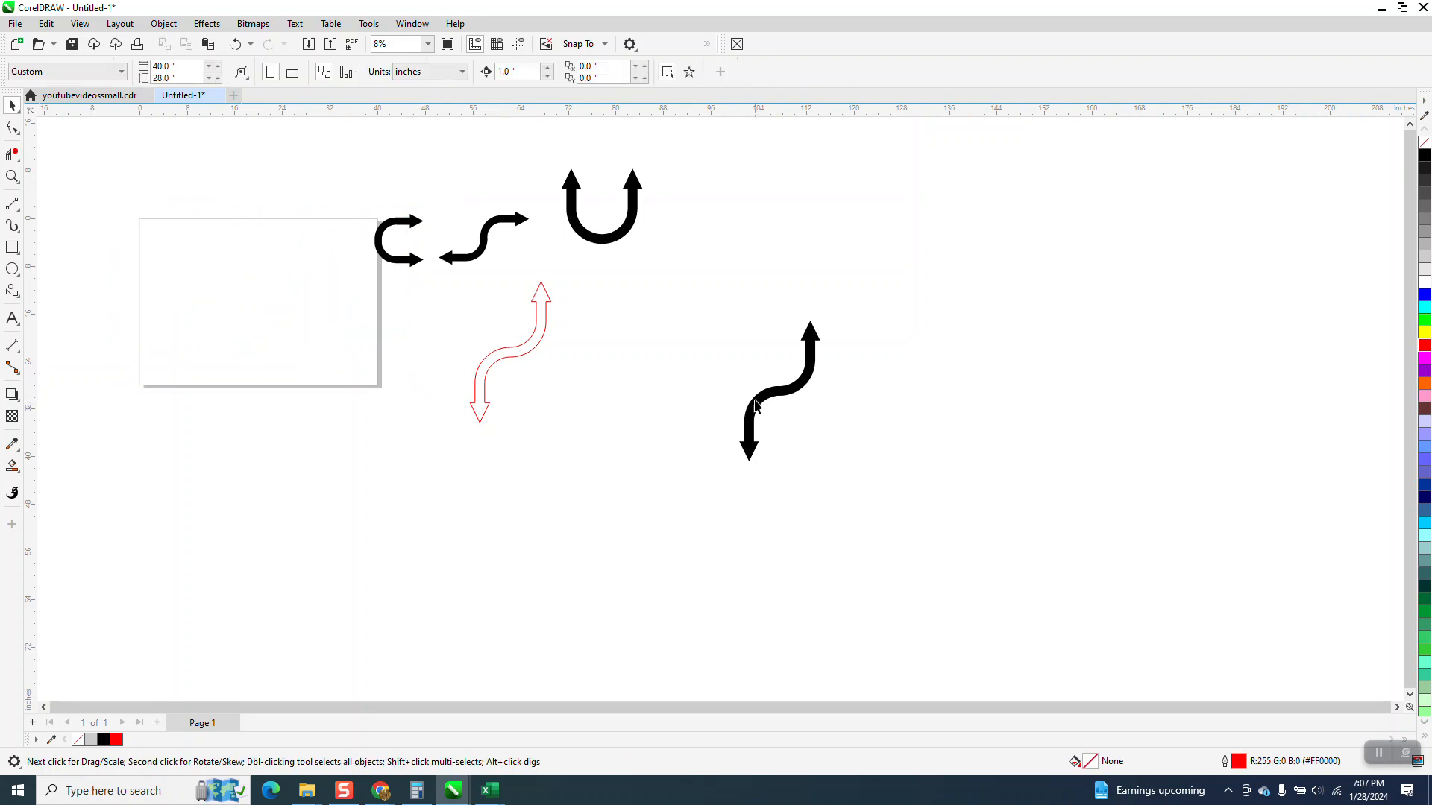
Center the moved black S arrow on the page and give it no fill and a dark gray #1A1A1A outline
click(767, 406)
key(p)
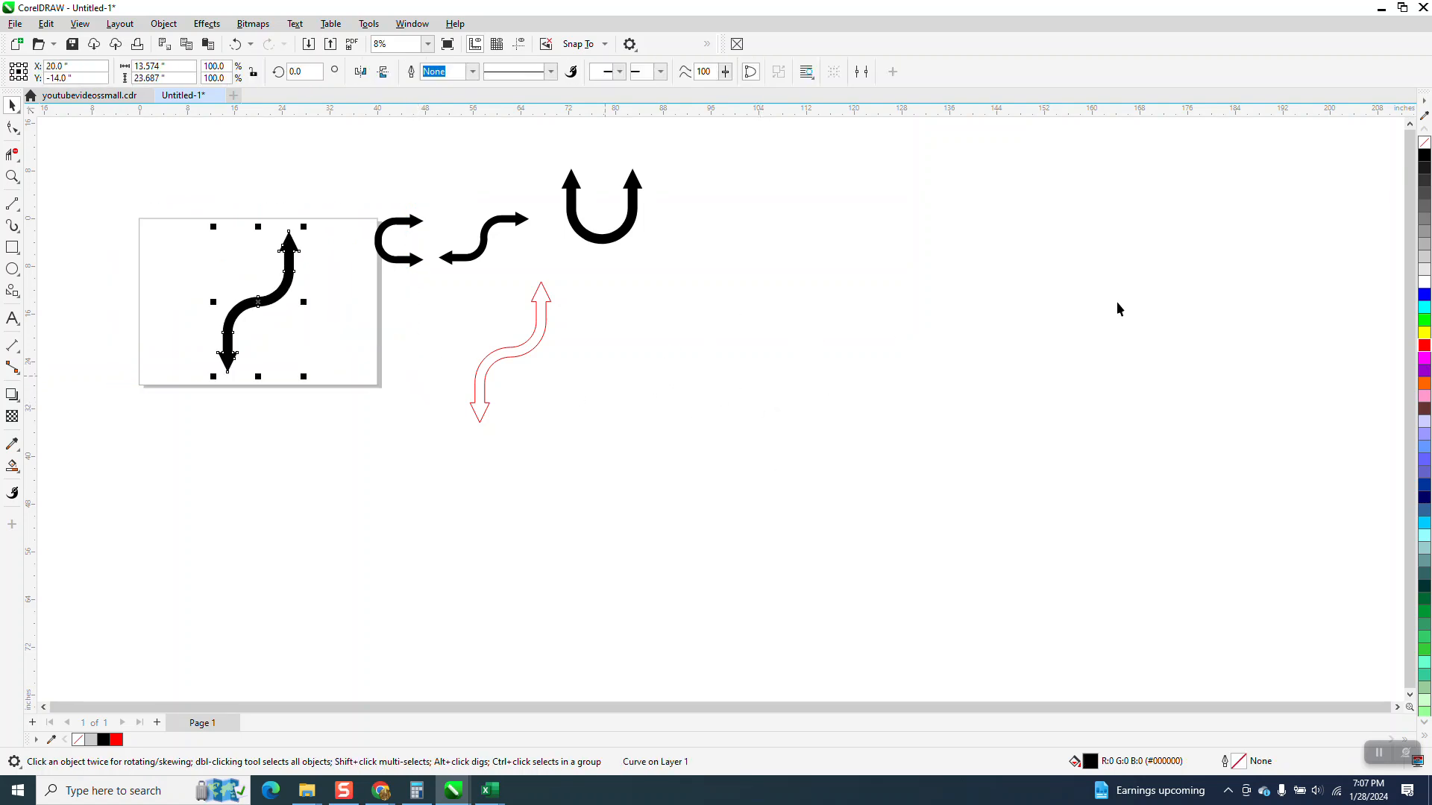
click(1424, 143)
right_click(1424, 168)
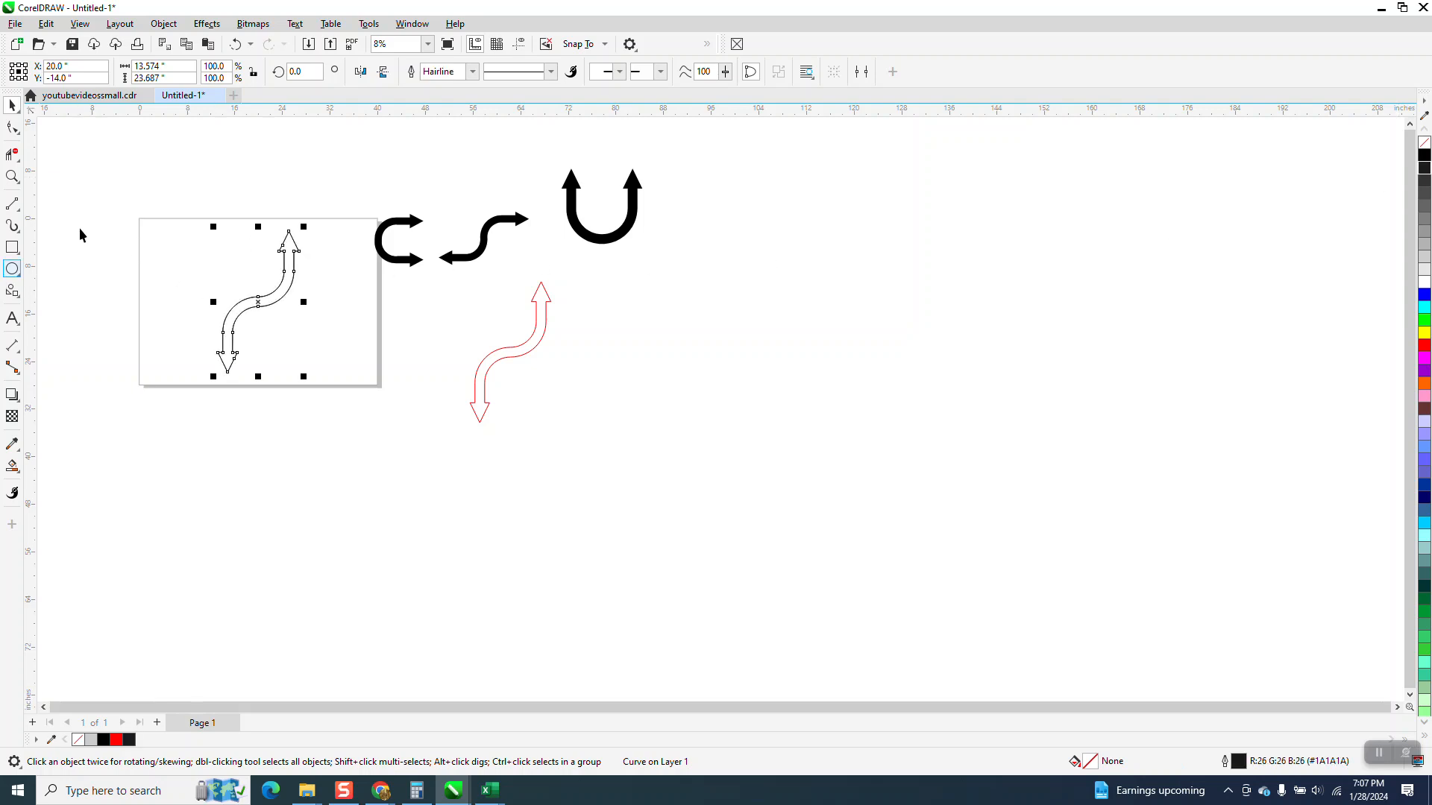
Add a copy of the centered S arrow rotated 90 degrees about its center
drag(308, 75, 234, 106)
text(90)
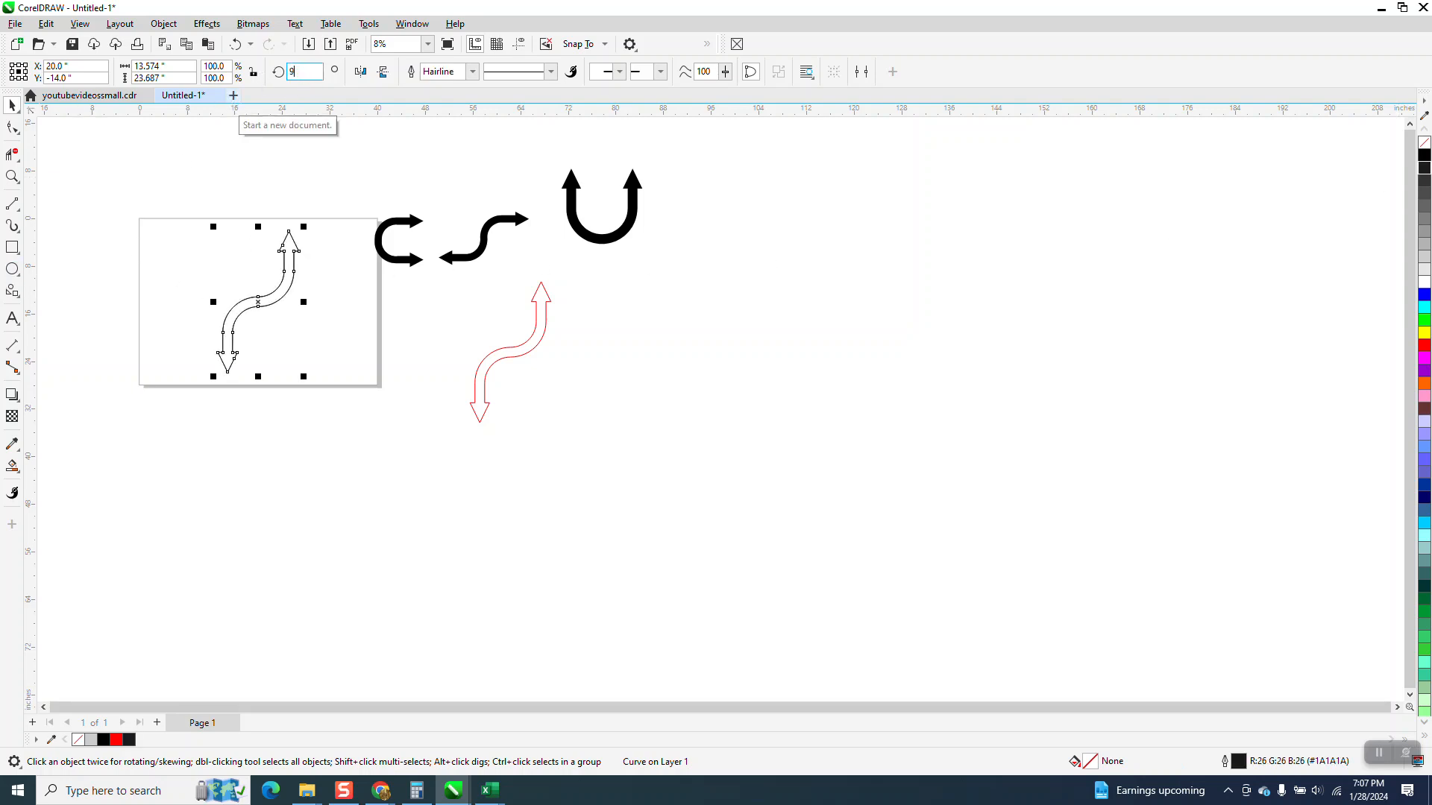
key(Return)
Weld the two crossed S arrows into one shape and Smart Fill it in black
drag(152, 171, 404, 392)
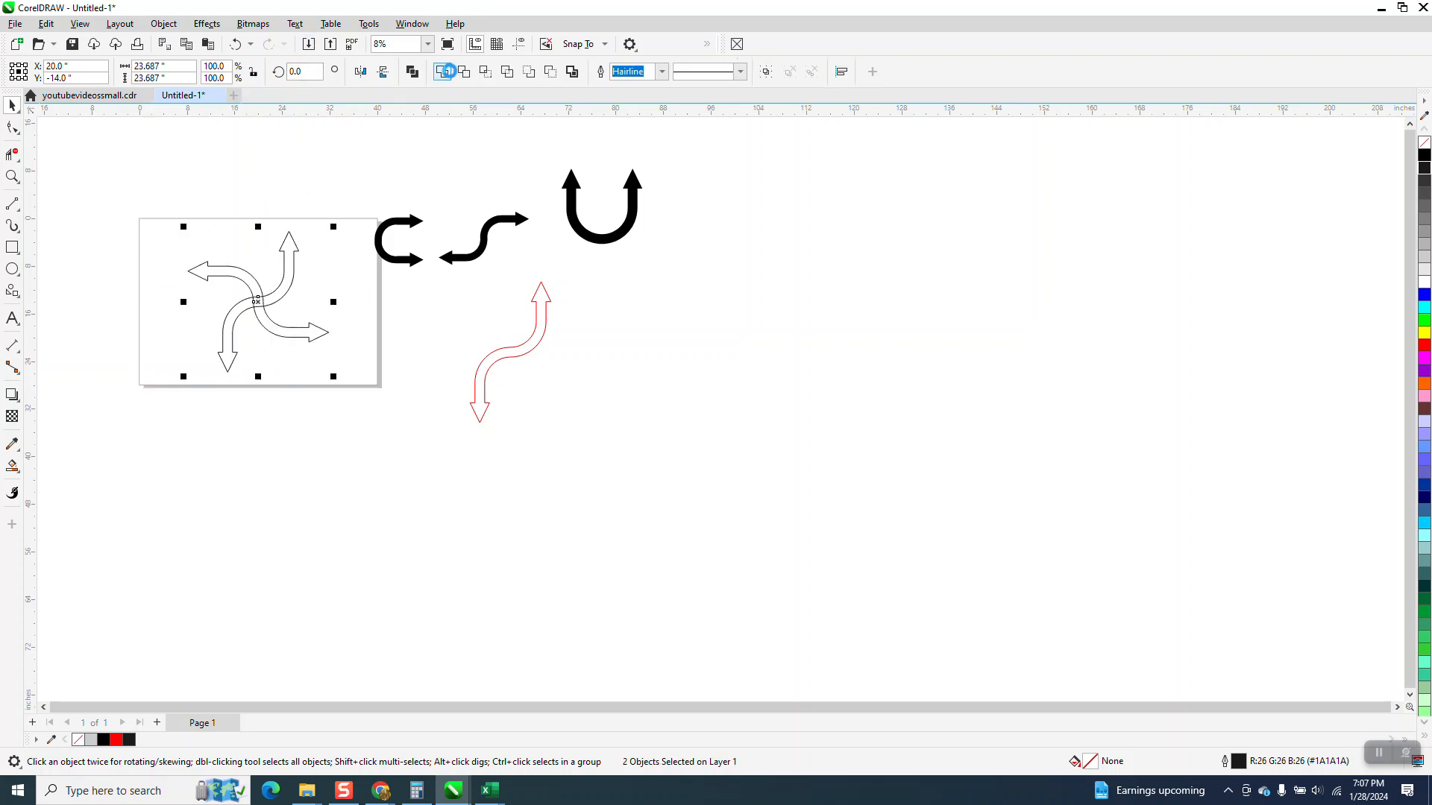
click(442, 72)
click(12, 466)
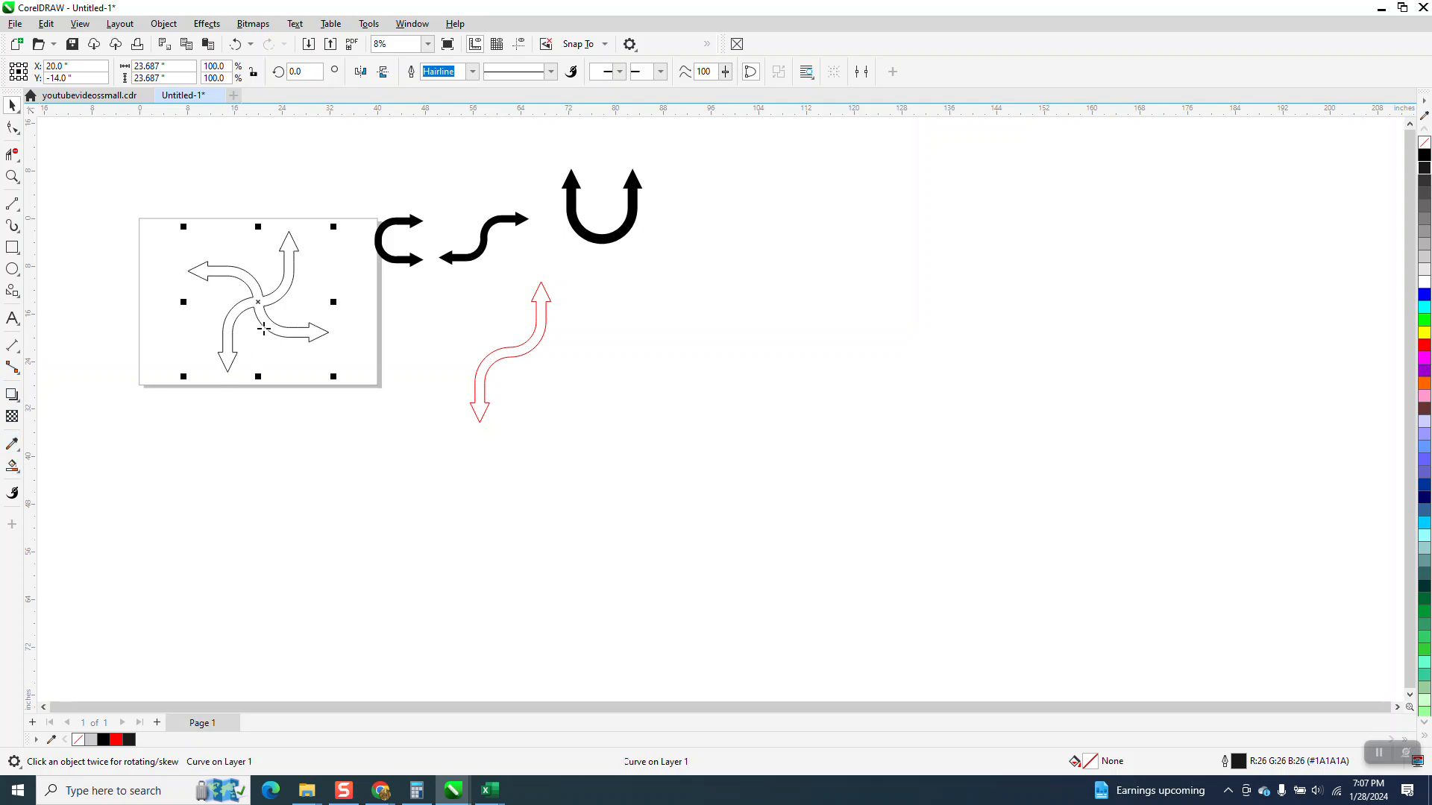
click(261, 302)
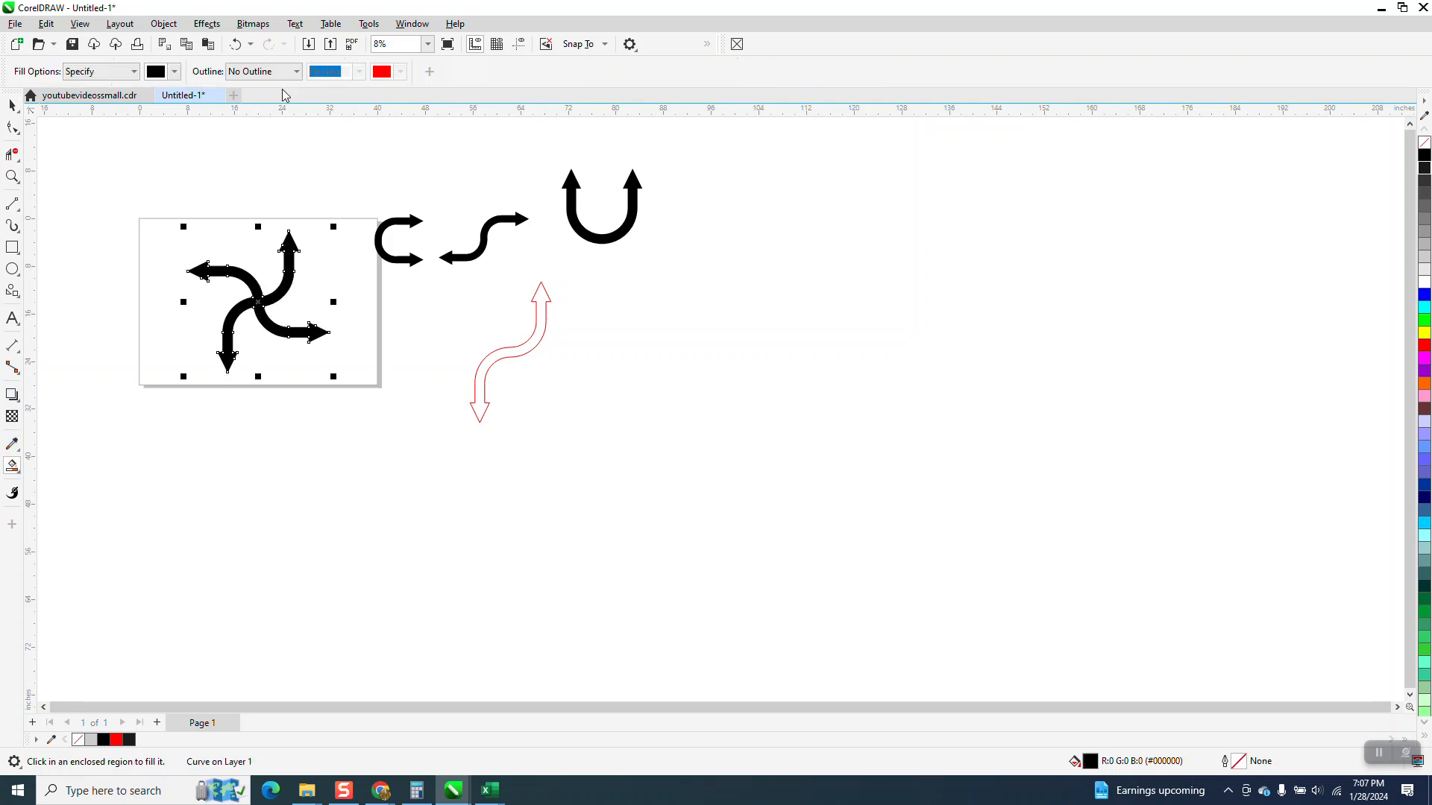
Undo the black fill, the weld and the 90-degree copy, back to the single S arrow
click(237, 45)
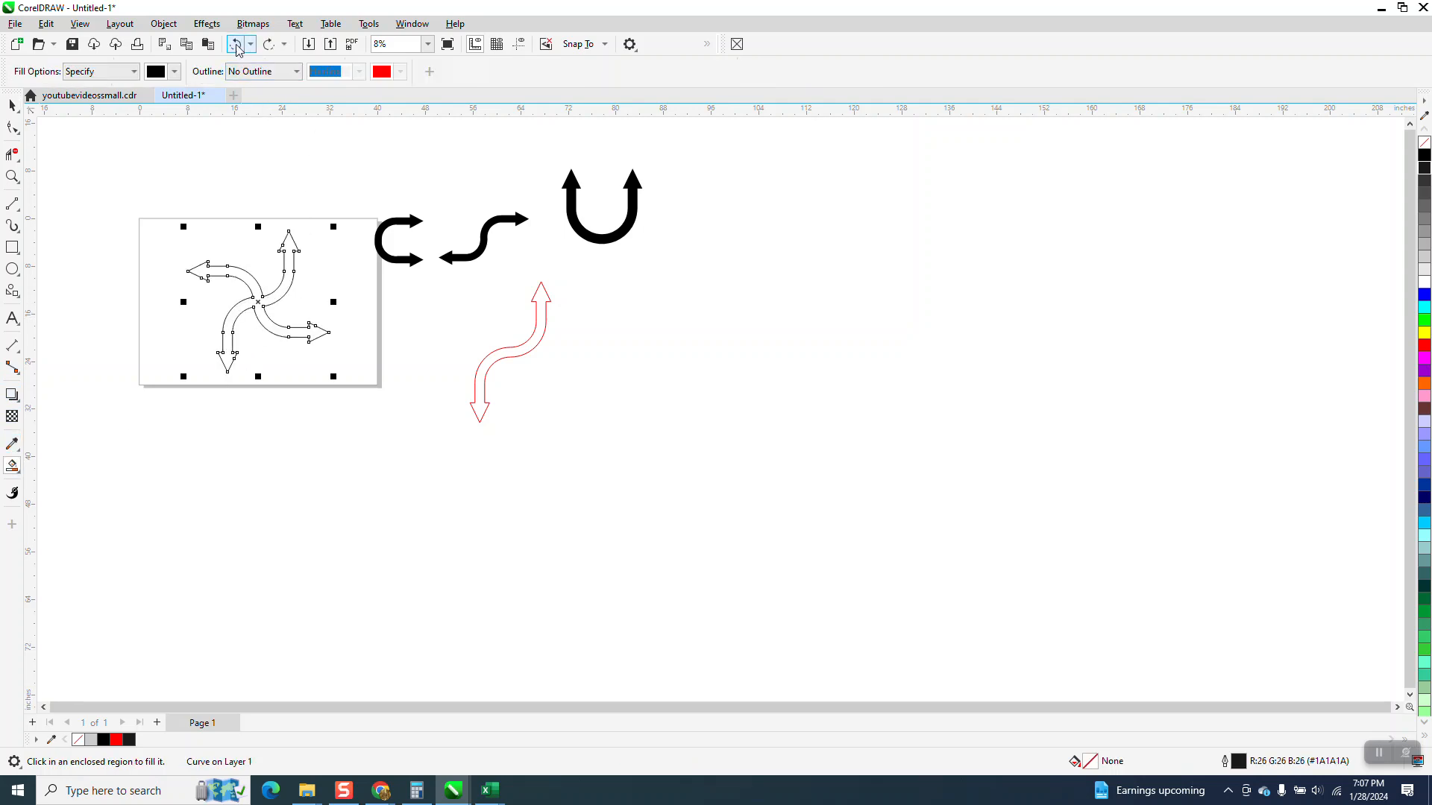
click(237, 45)
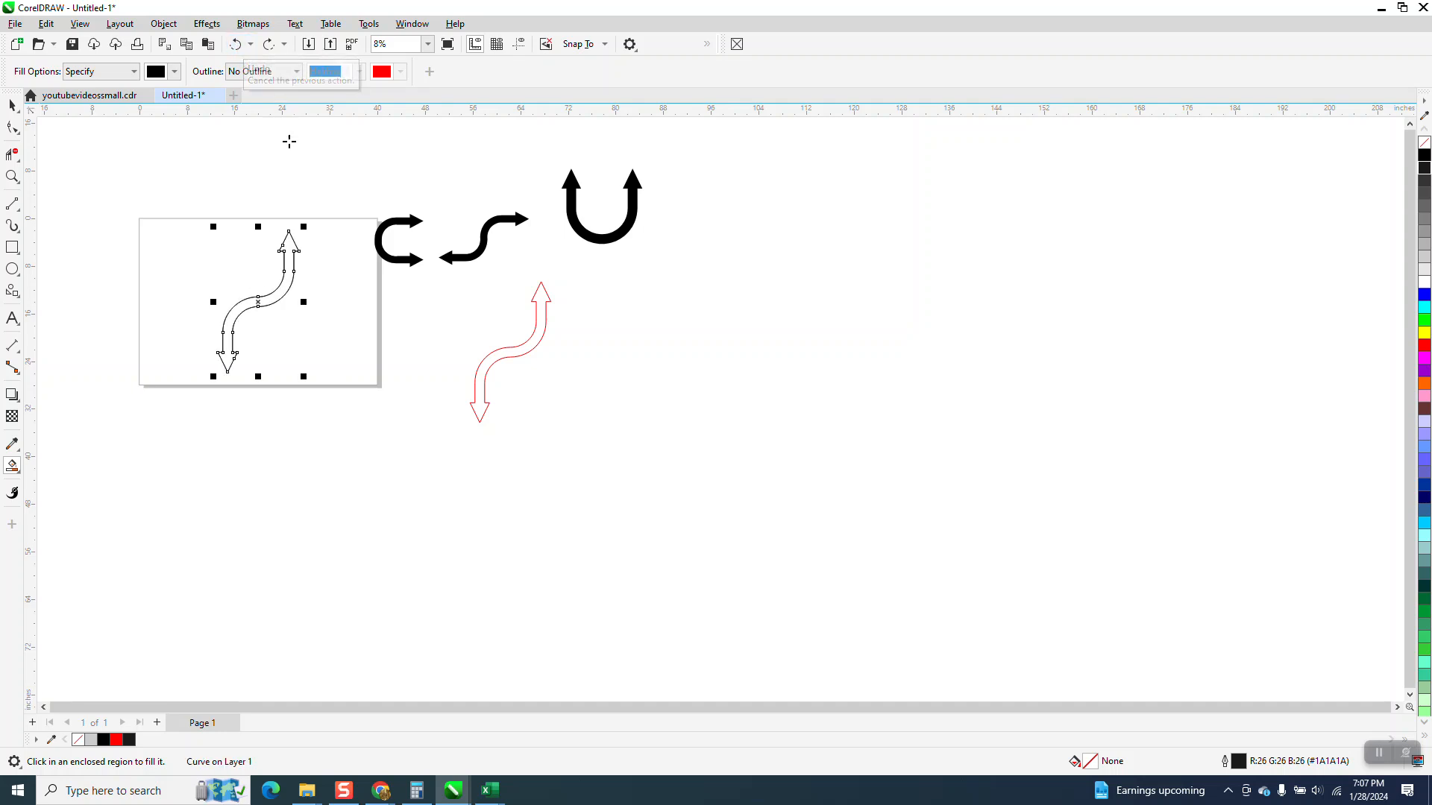
Add three copies of the S arrow about its center, each rotated a further 45 degrees, to form an eight-headed pinwheel
click(11, 107)
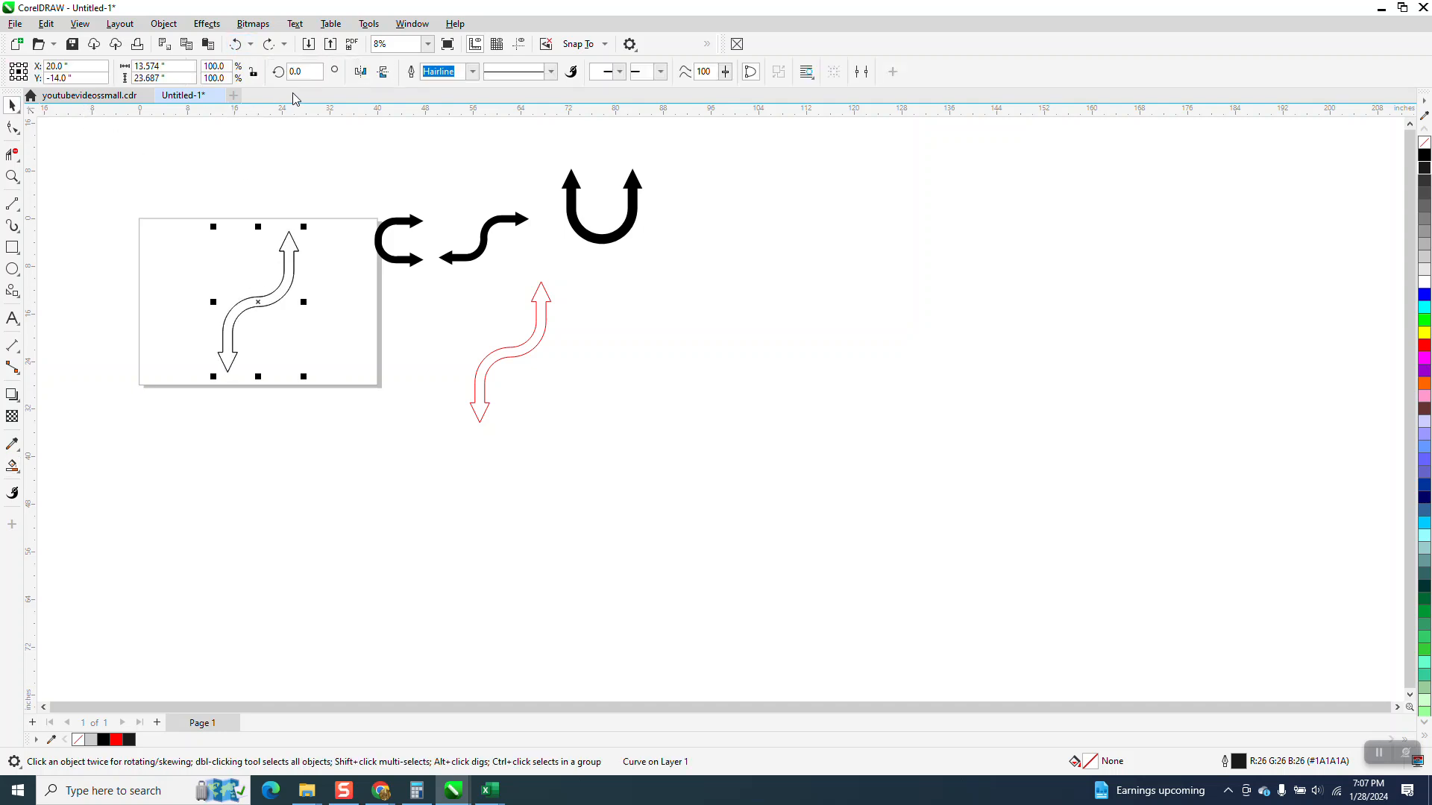
text(45)
key(Return)
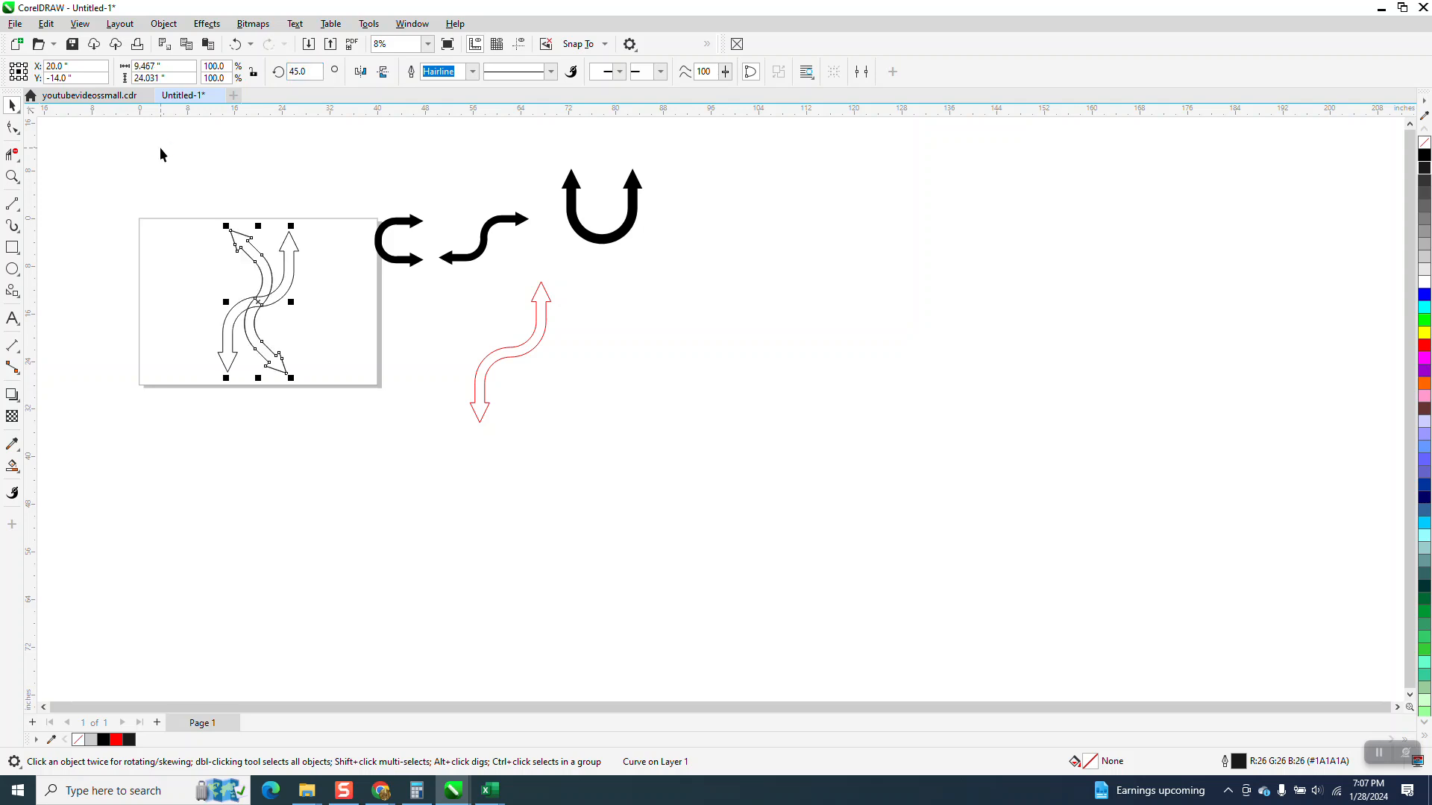
double_click(295, 72)
key(Return)
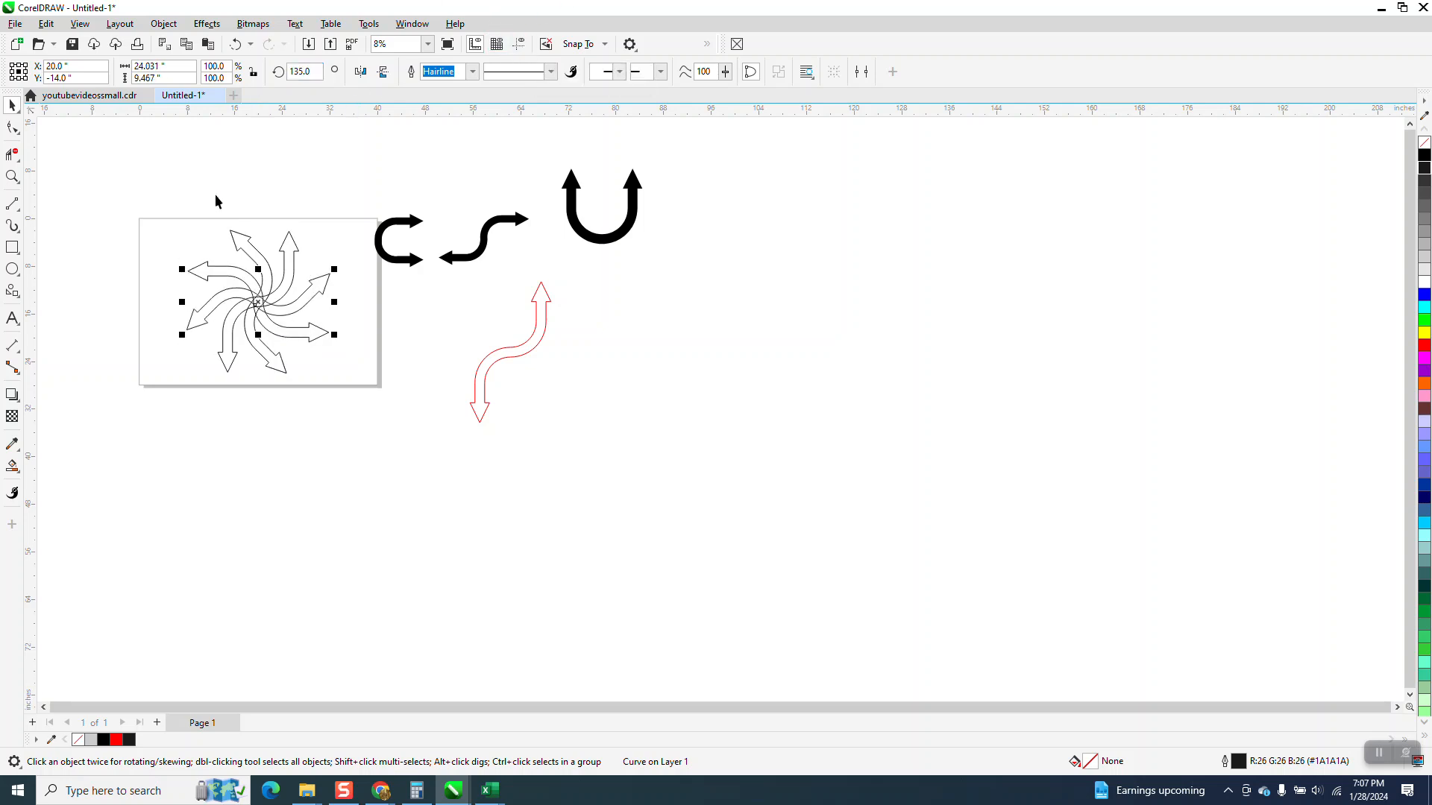
Weld the four S arrows into one pinwheel shape and Smart Fill it in black
drag(164, 278, 364, 393)
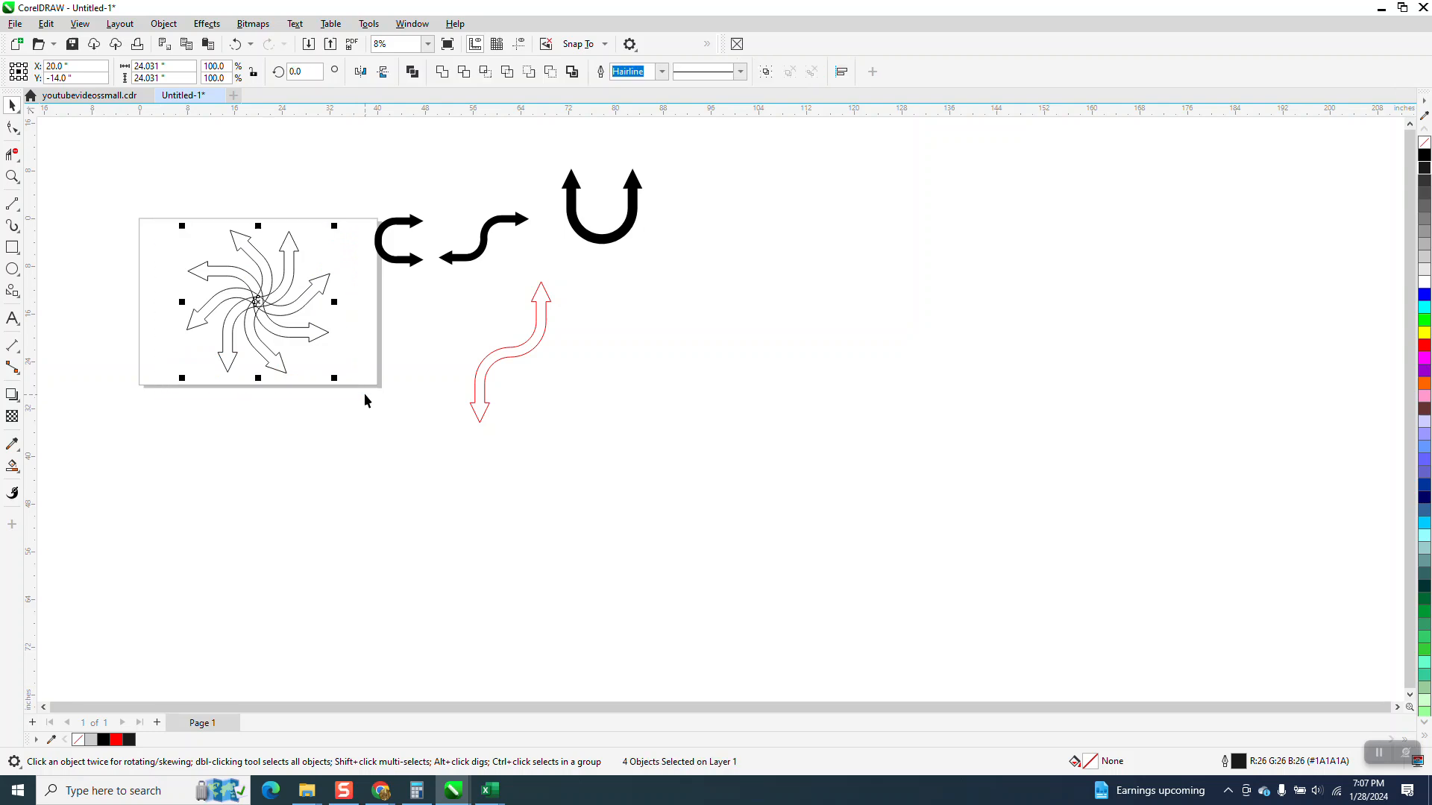
click(451, 73)
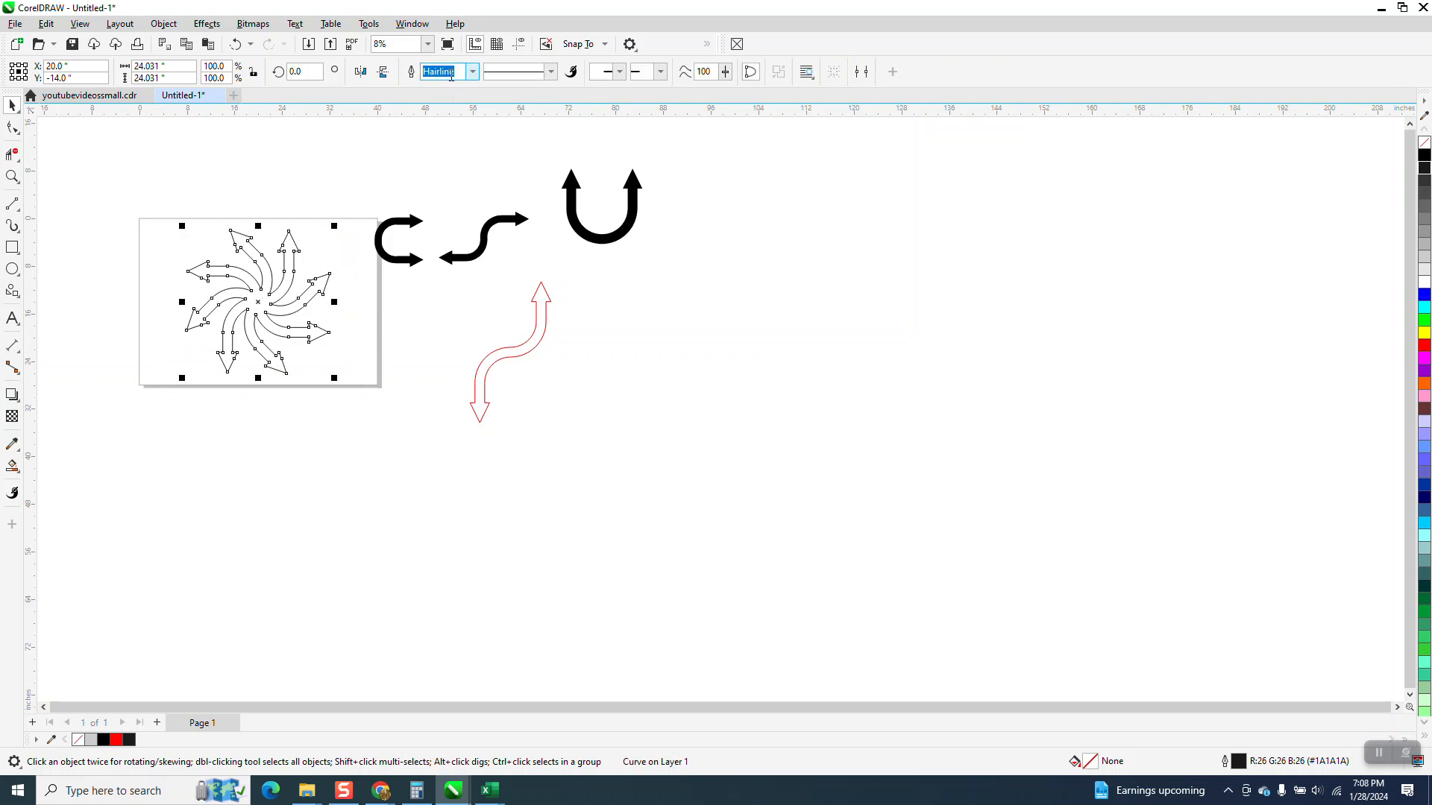
click(12, 466)
click(259, 299)
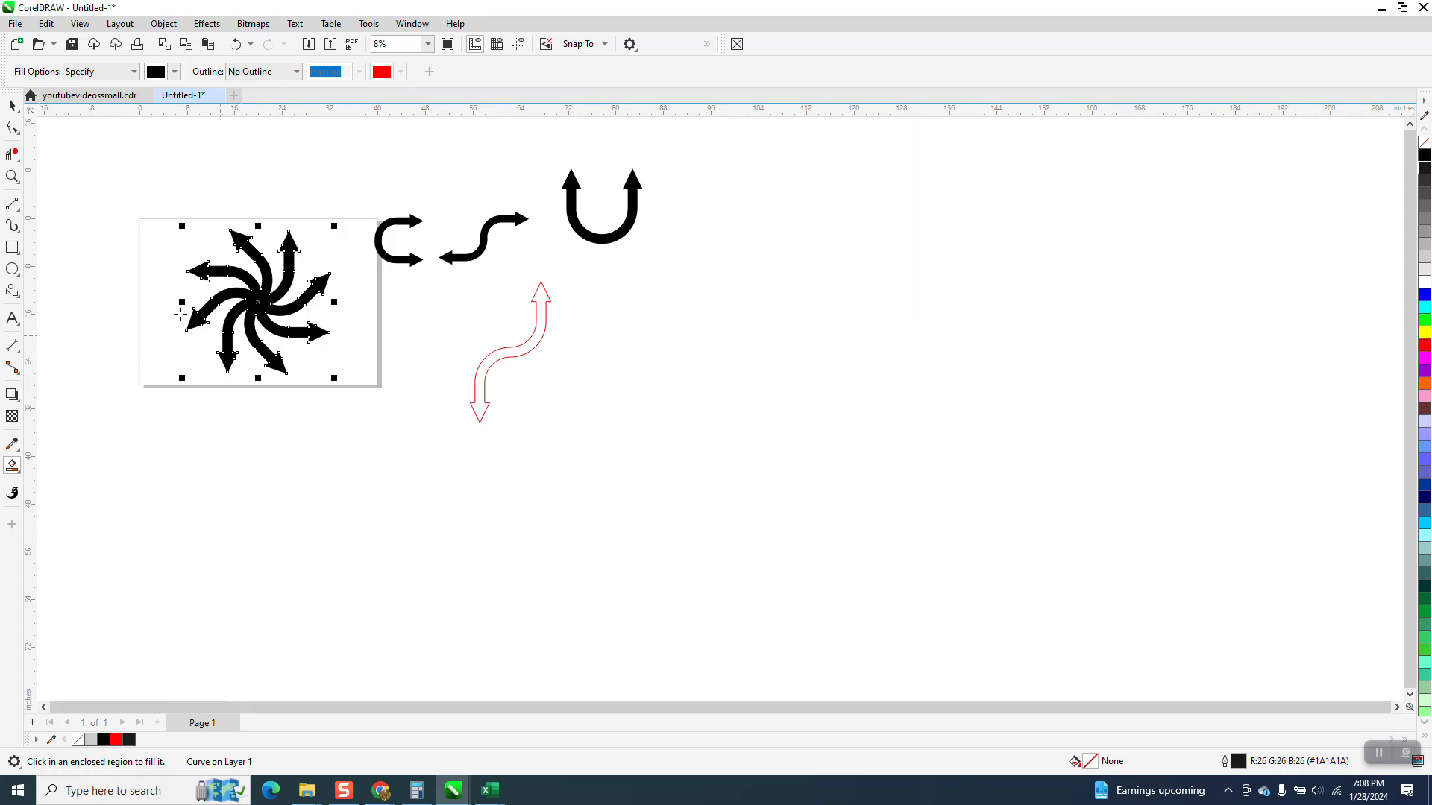
Move the black pinwheel off the page to the empty area beyond the red S outline
key(space)
drag(256, 304, 661, 355)
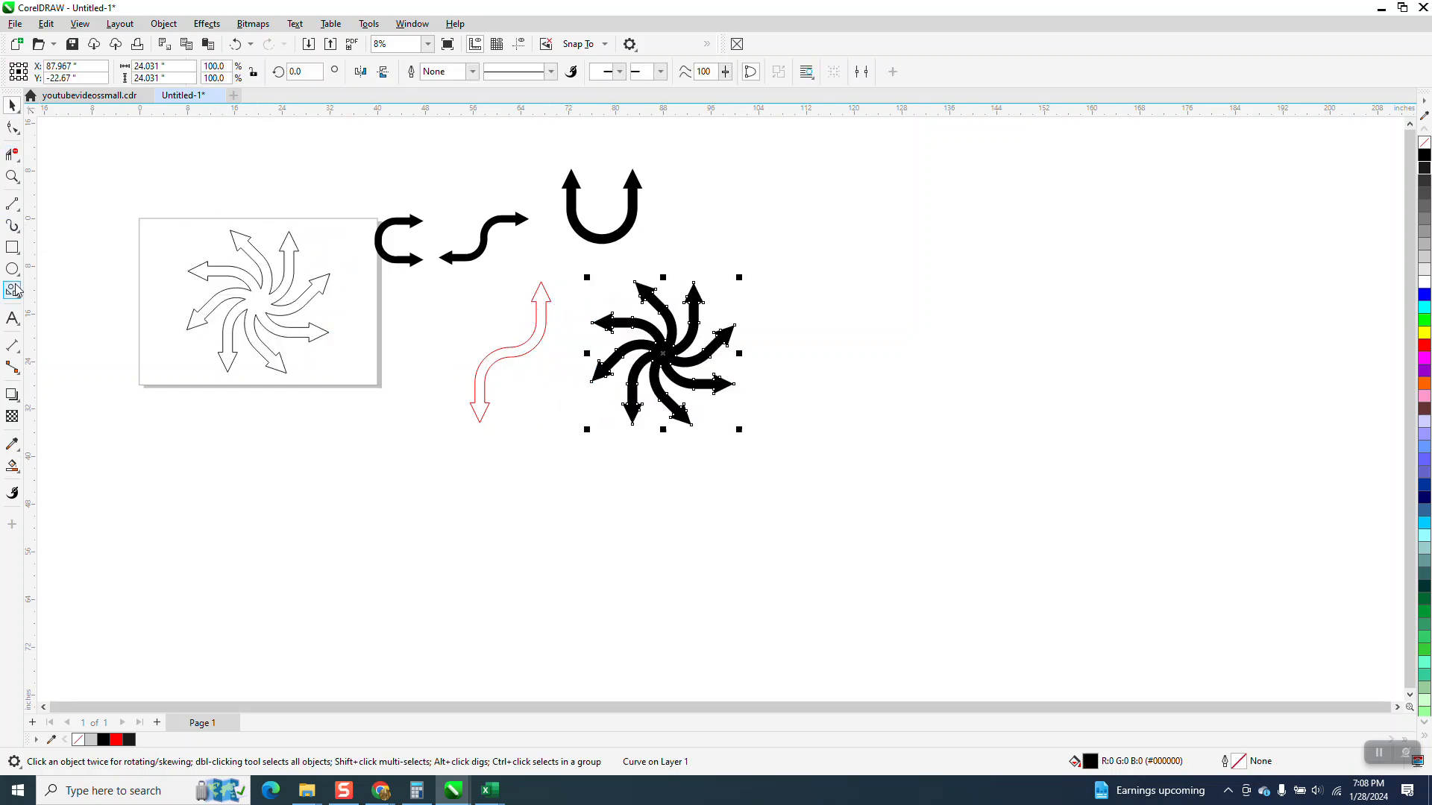
click(12, 176)
drag(574, 264, 823, 453)
click(12, 105)
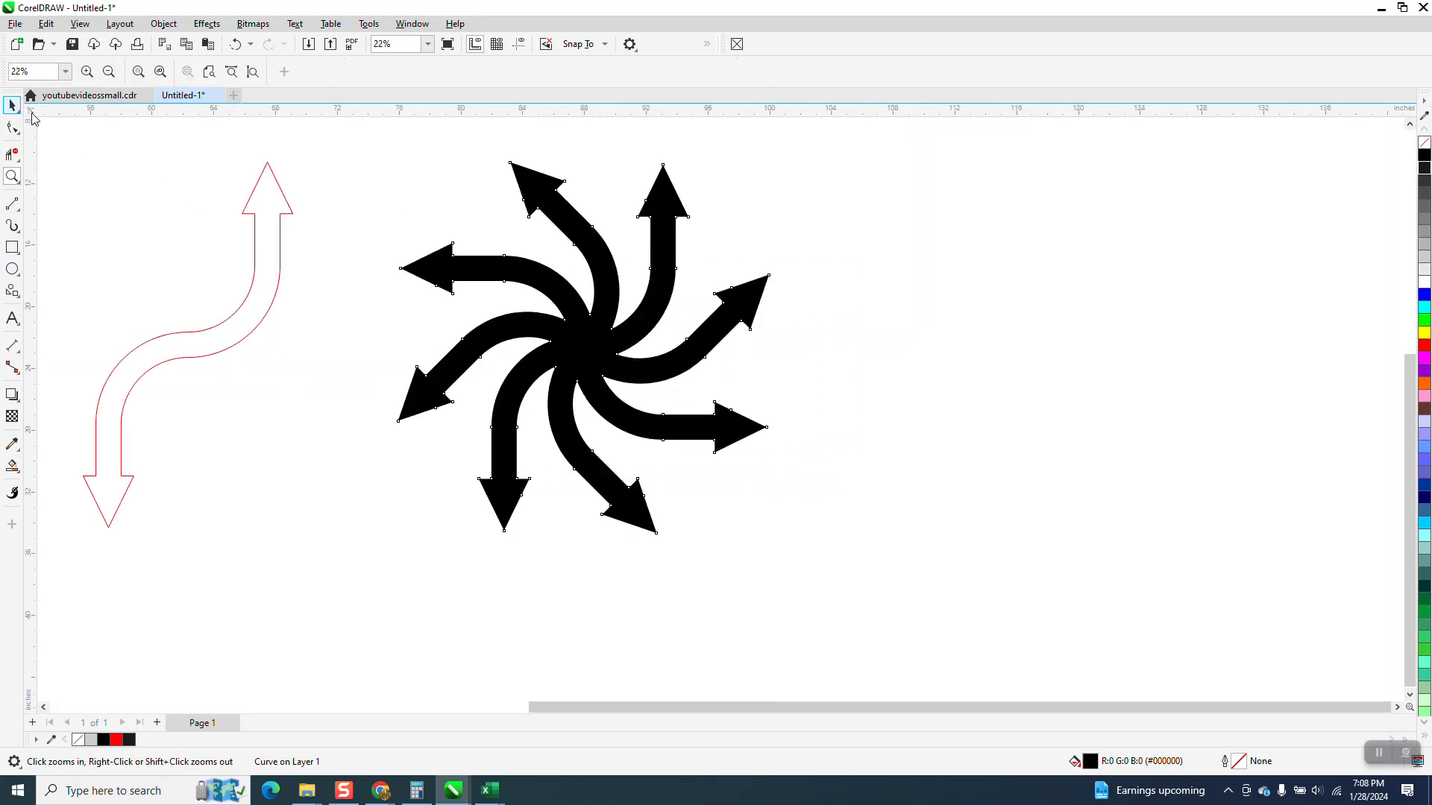
click(575, 402)
scroll(600, 416, down, 2)
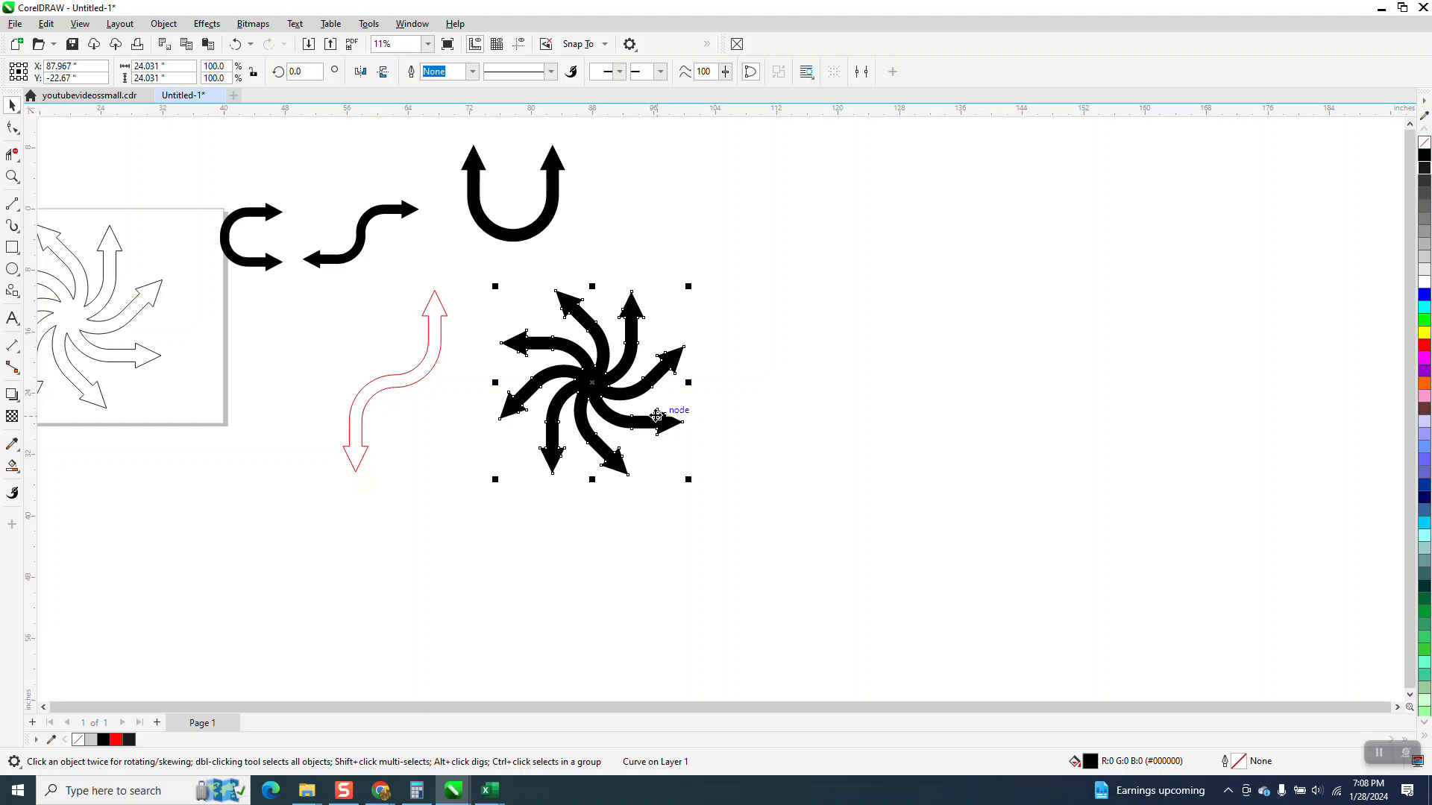